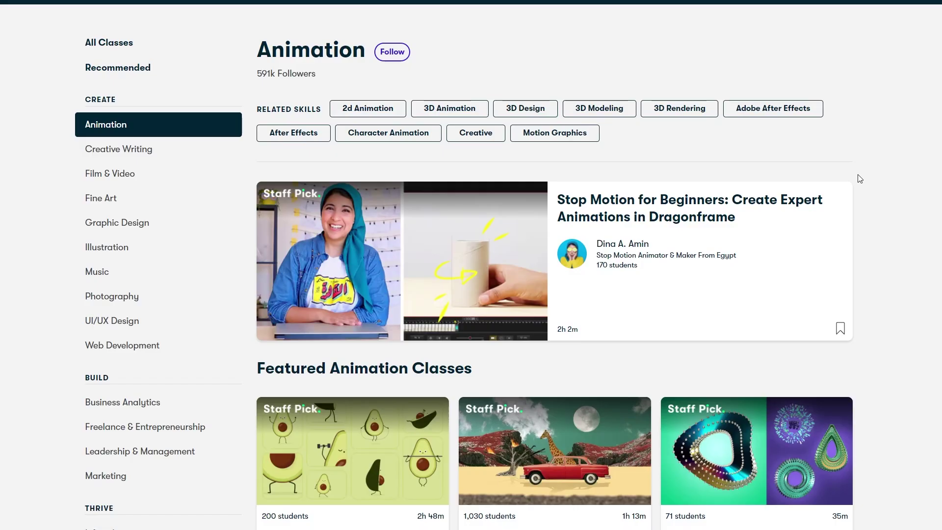
Open the class "Bring Your Illustrations to Life with Blender 3D" from the 3D Modeling skill and look through its lesson list
left_click(607, 116)
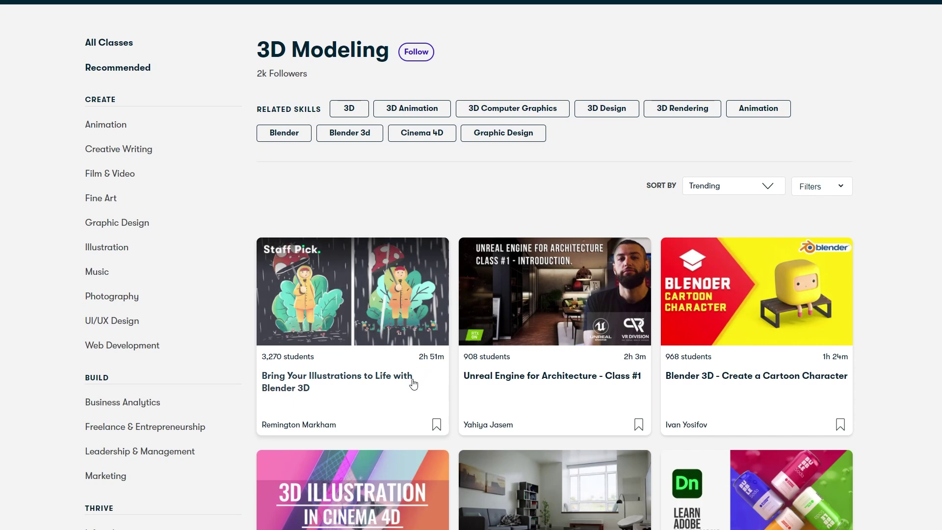
left_click(373, 336)
scroll(798, 143, "down", 1)
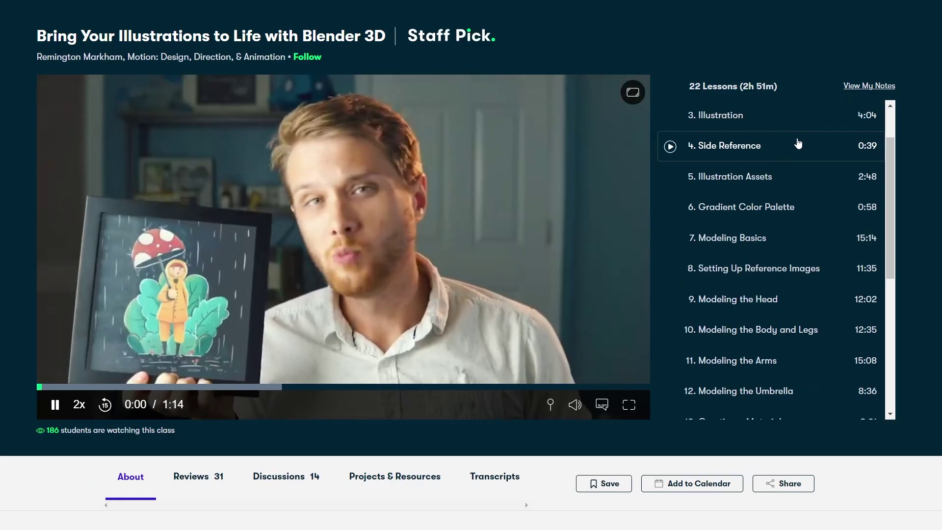
left_click(79, 406)
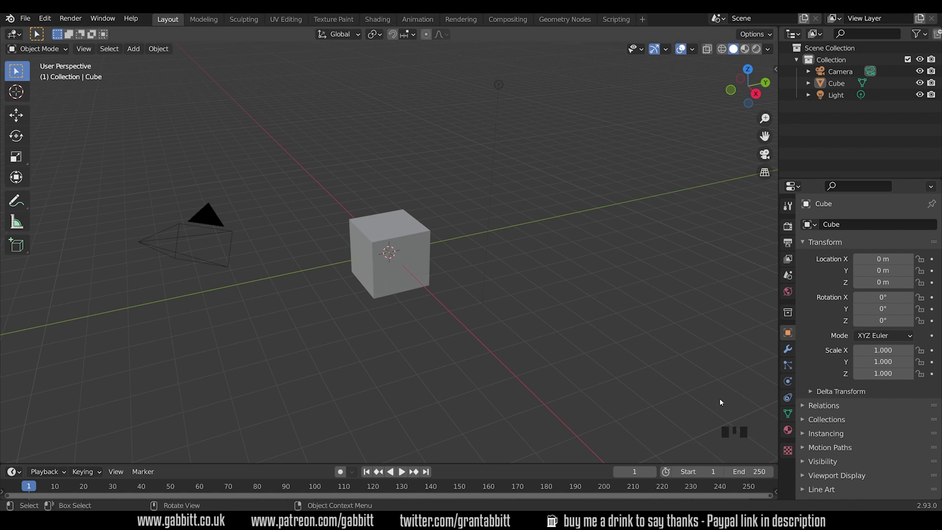
Switch to Blender and delete the default cube from the scene
left_click(629, 422)
left_click(419, 264)
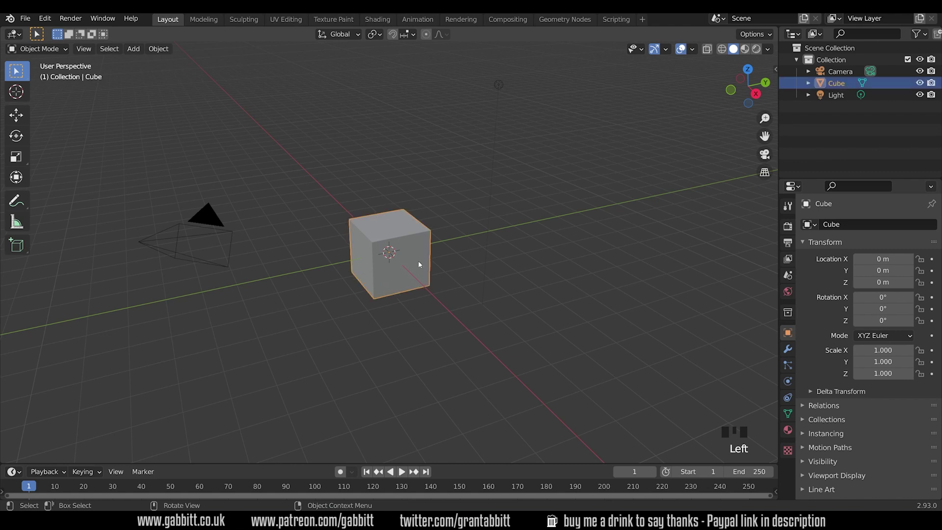
key("Delete")
Add a cylinder mesh to the scene with 16 vertices
key("shift+a")
mouse_move(419, 265)
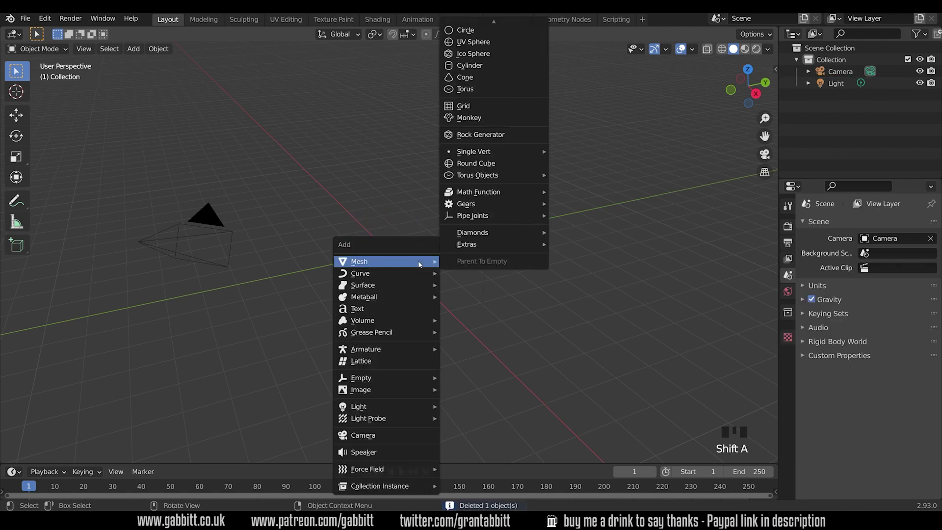
left_click(134, 49)
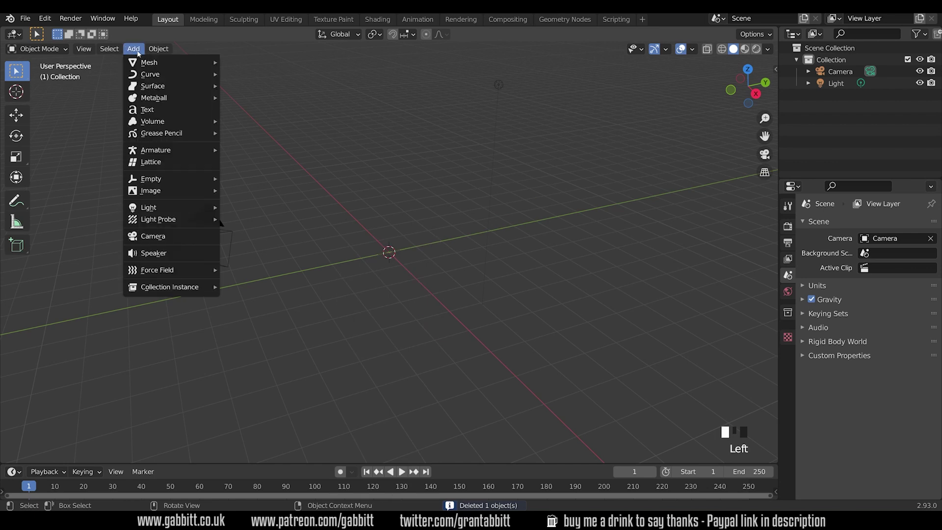
mouse_move(147, 62)
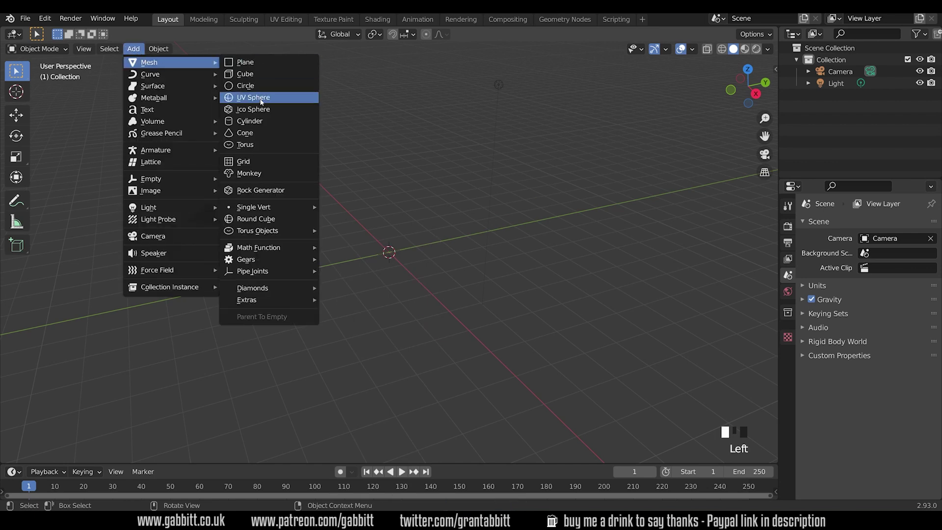
left_click(261, 120)
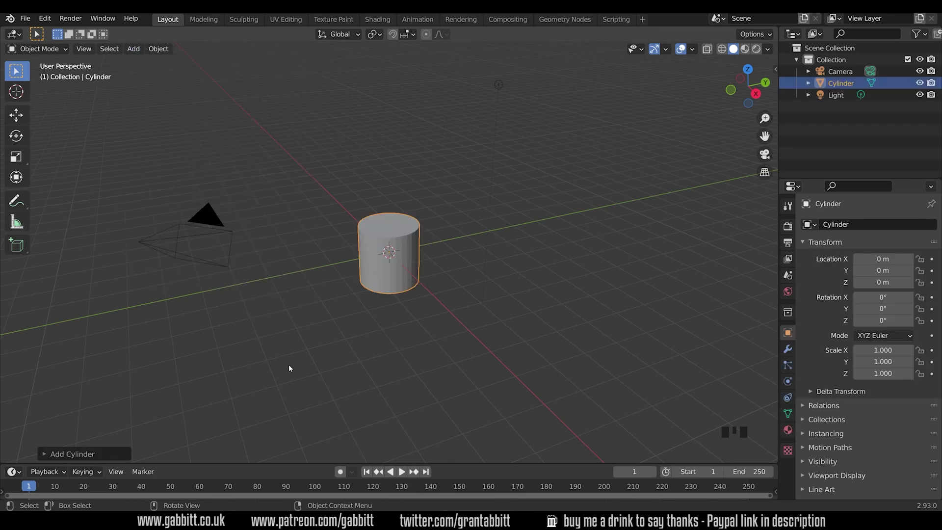
left_click(44, 454)
left_click(169, 312)
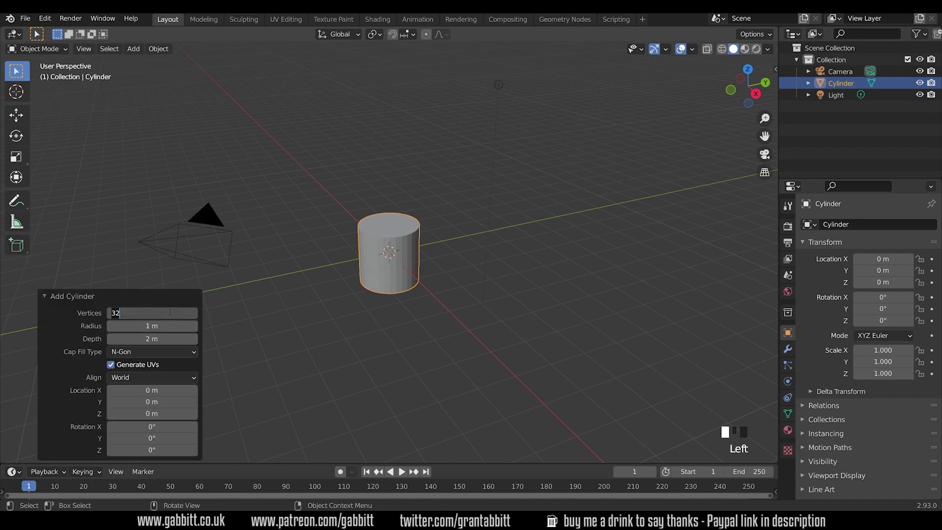
type("16")
key("Return")
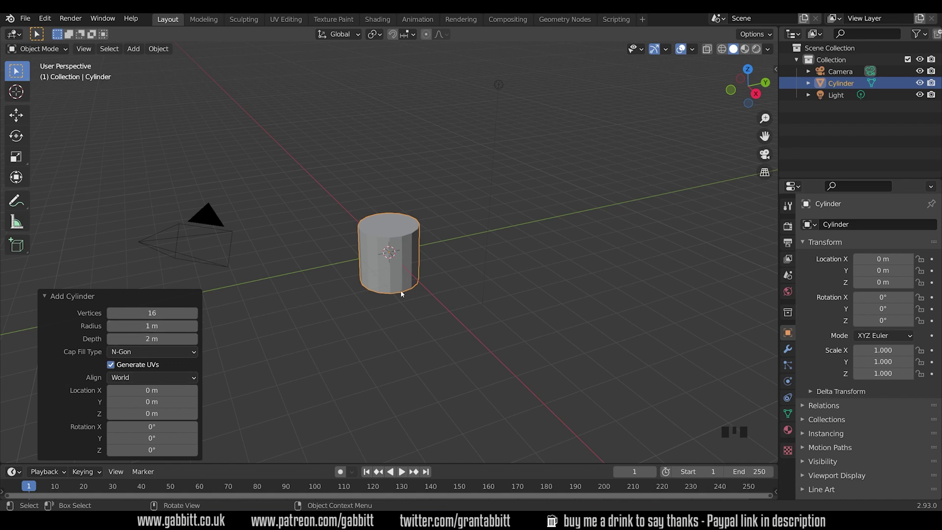
In Edit Mode, add two evenly spaced horizontal loop cuts around the cylinder without sliding them
key("Tab")
left_click(39, 49)
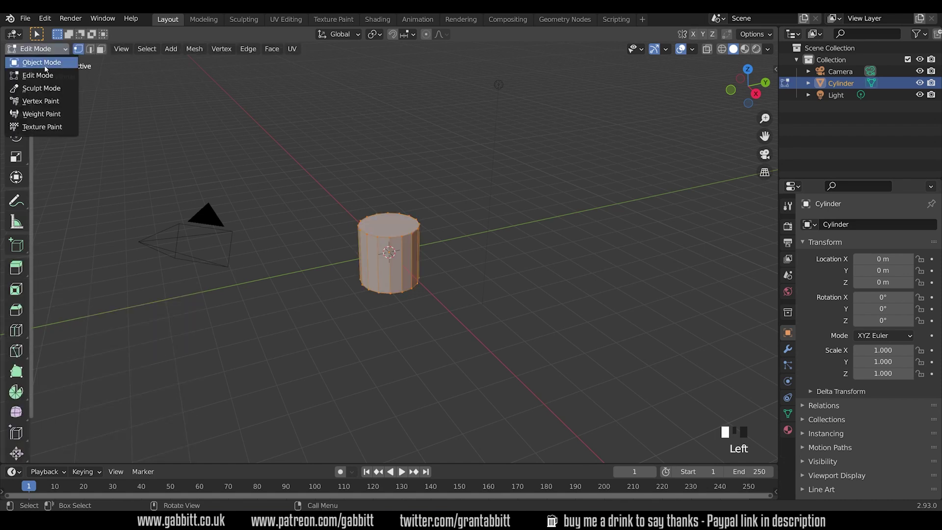
left_click(38, 75)
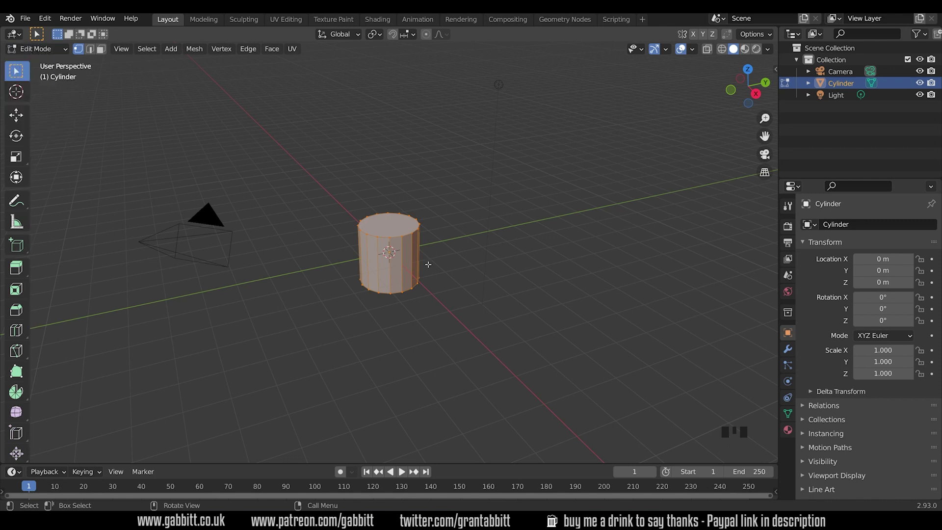
key("KP_Decimal")
scroll(428, 264, "down", 2)
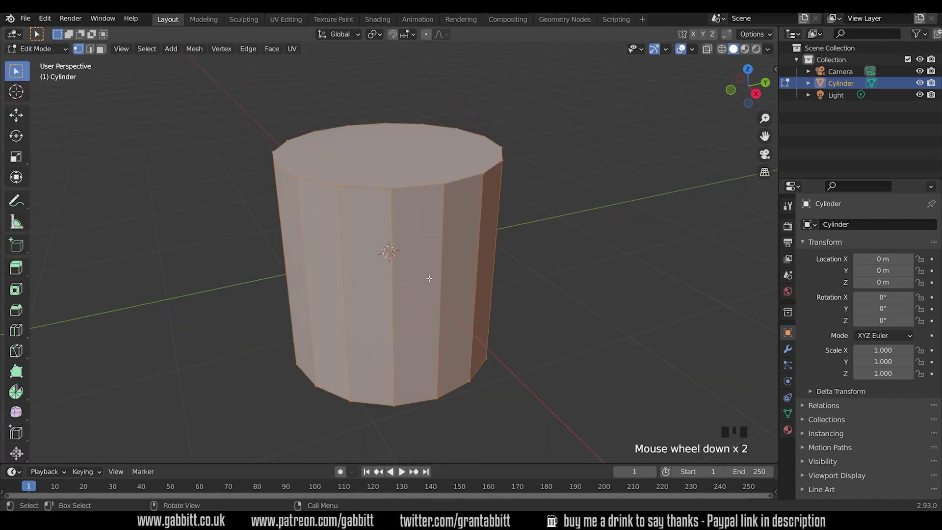
middle_click_drag(430, 278, 444, 268)
left_click(119, 49)
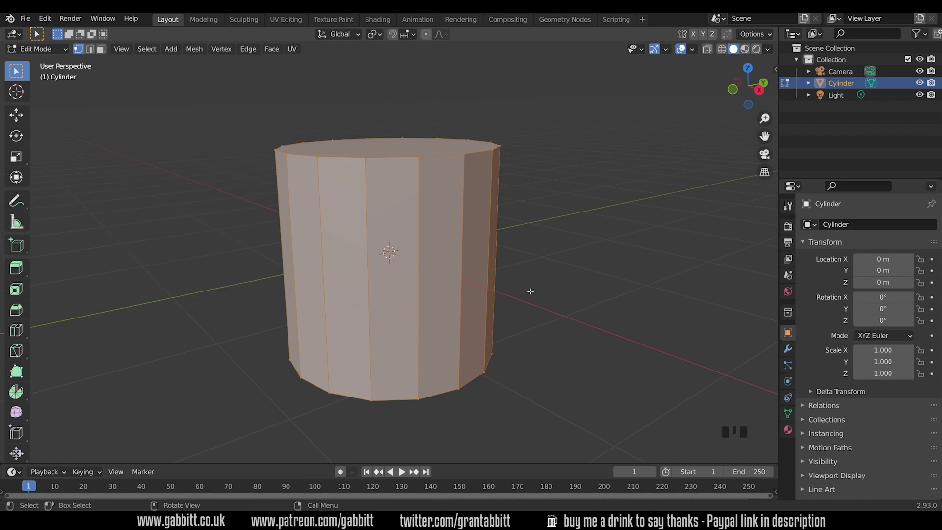
key("ctrl+r")
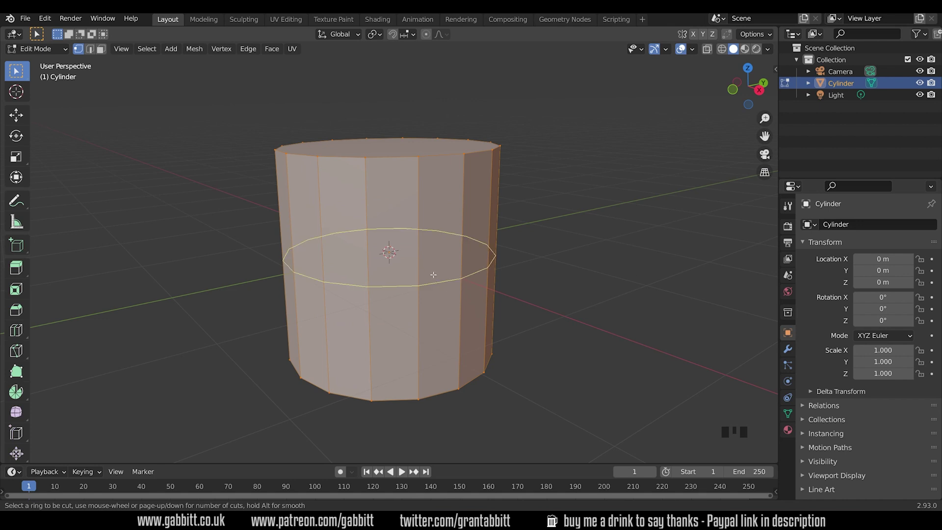
scroll(464, 305, "up", 1)
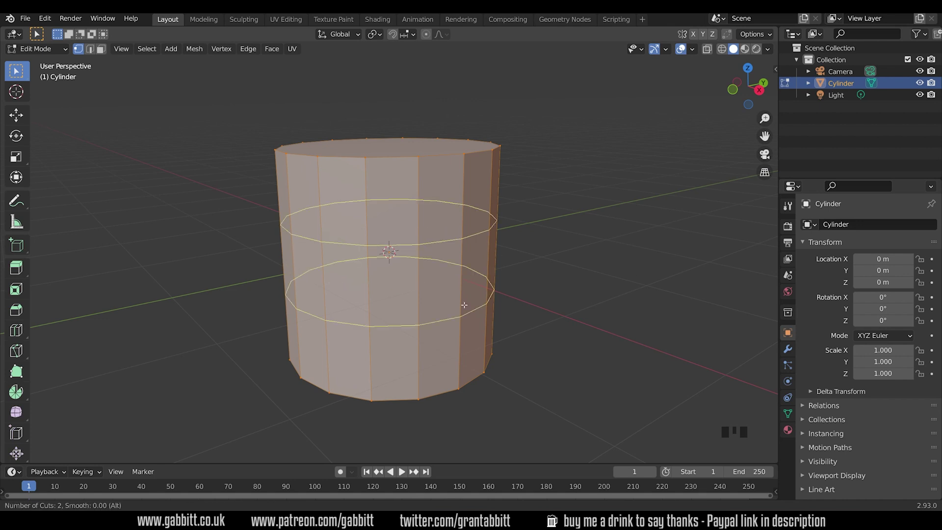
left_click(465, 304)
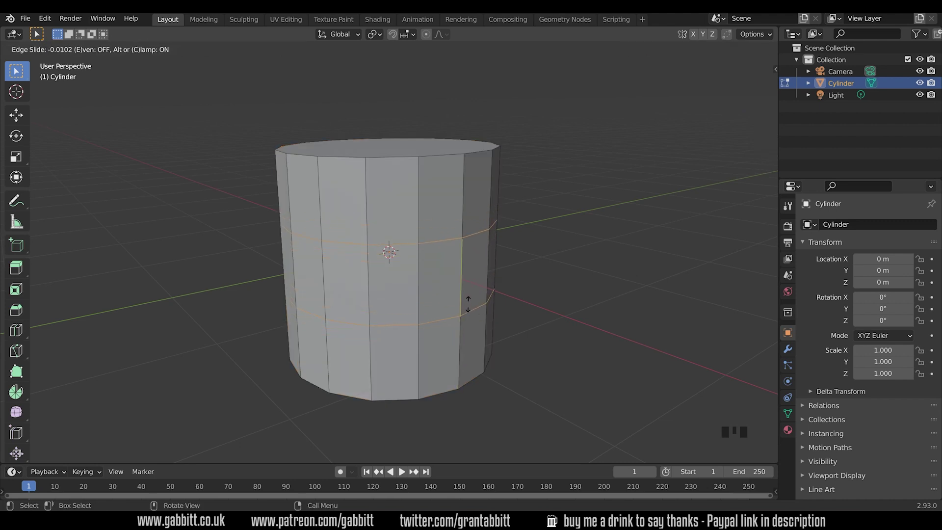
right_click(469, 305)
Select both new edge loops in edge select mode and scale them out by about 1.18 into a barrel shape
middle_click_drag(468, 325, 490, 289)
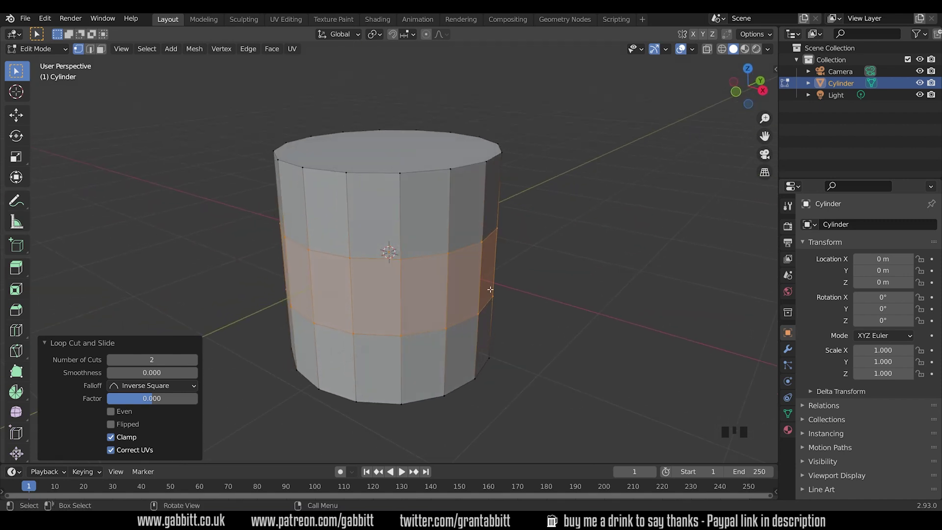
key("2")
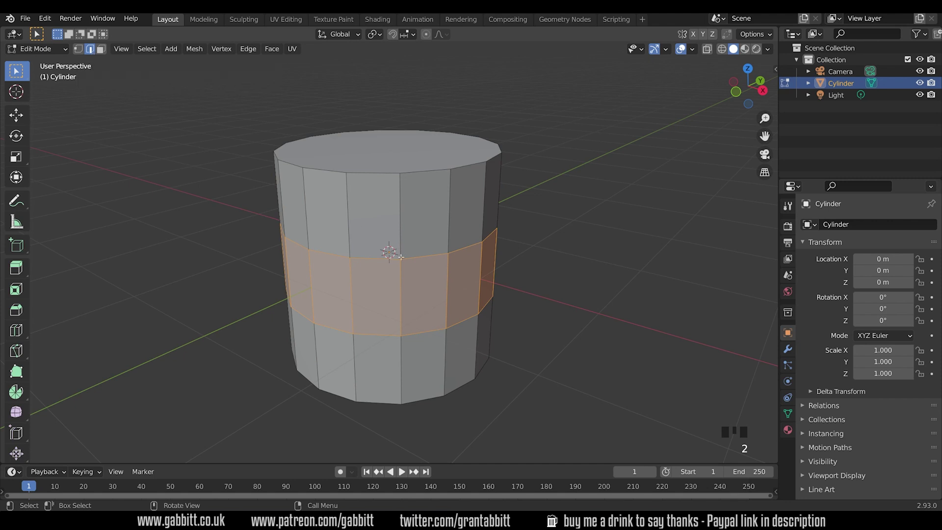
left_click(431, 254, "alt")
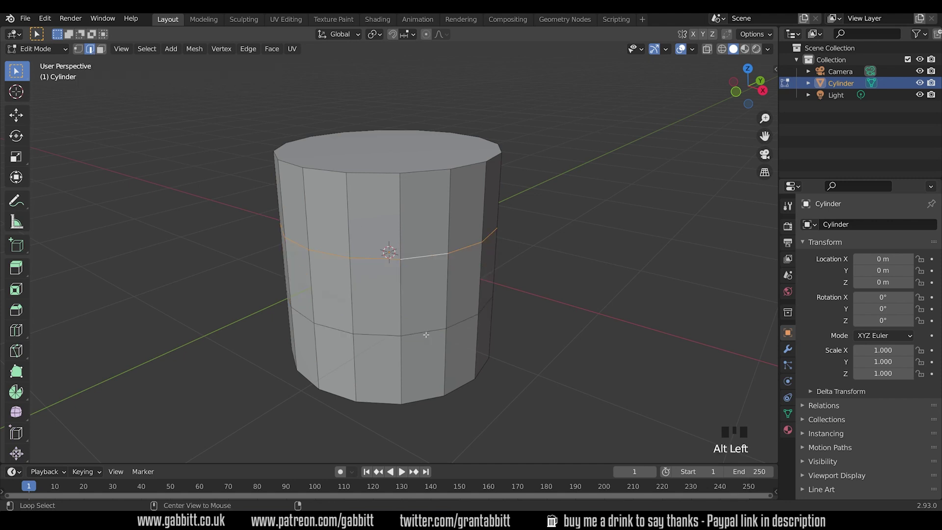
left_click(426, 334, "alt+shift")
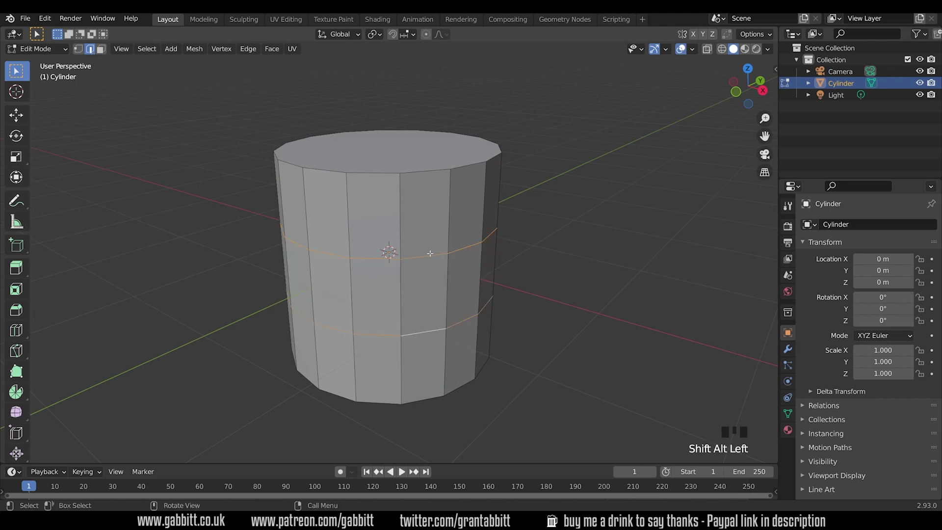
left_click(426, 256, "alt")
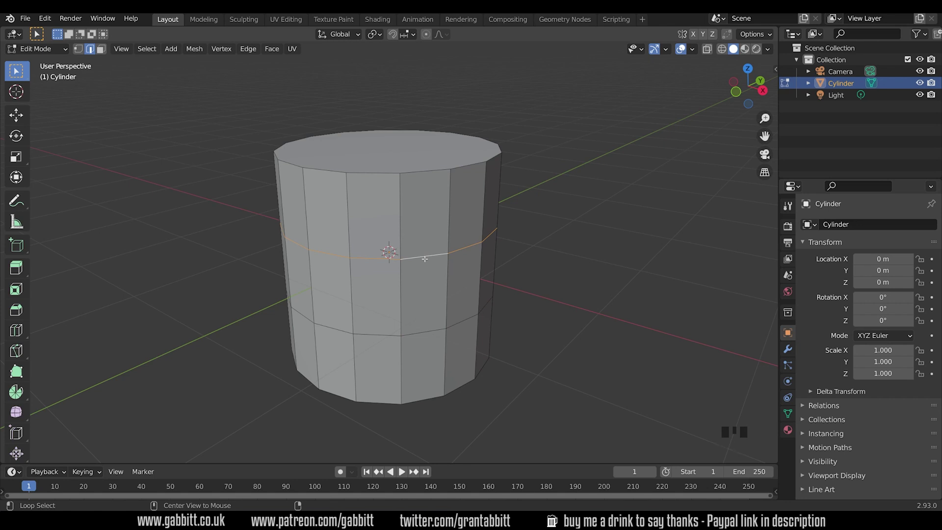
left_click(426, 330, "alt+shift")
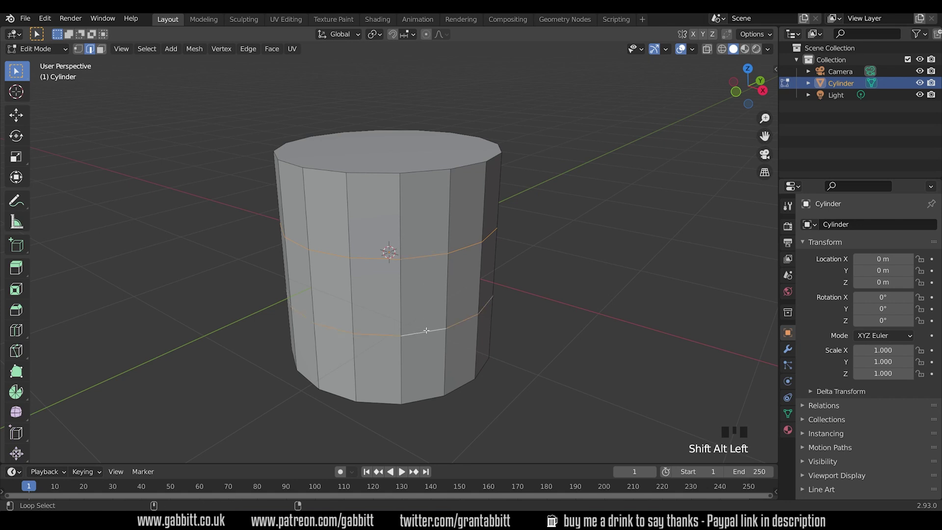
key("s")
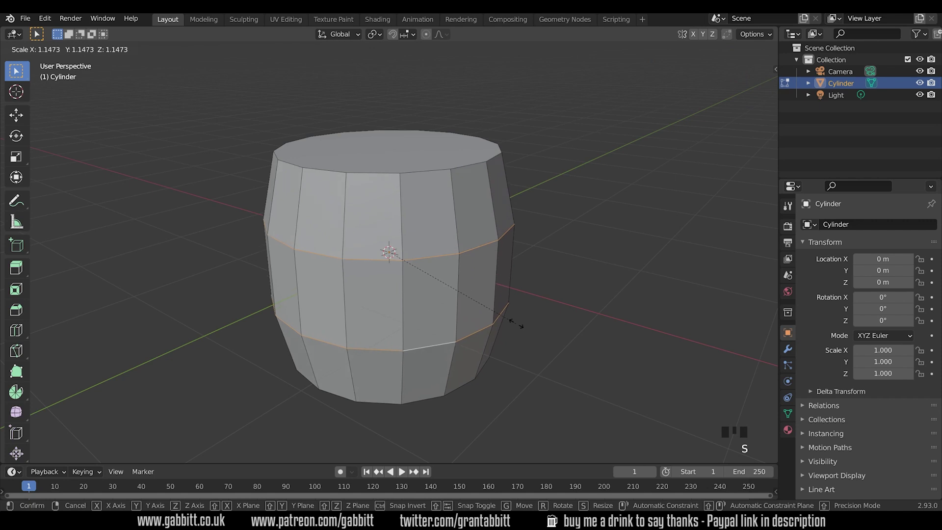
left_click(519, 326)
Bevel the two selected edge loops with a width of about 0.228 m and 1 segment
middle_click_drag(486, 339, 493, 253)
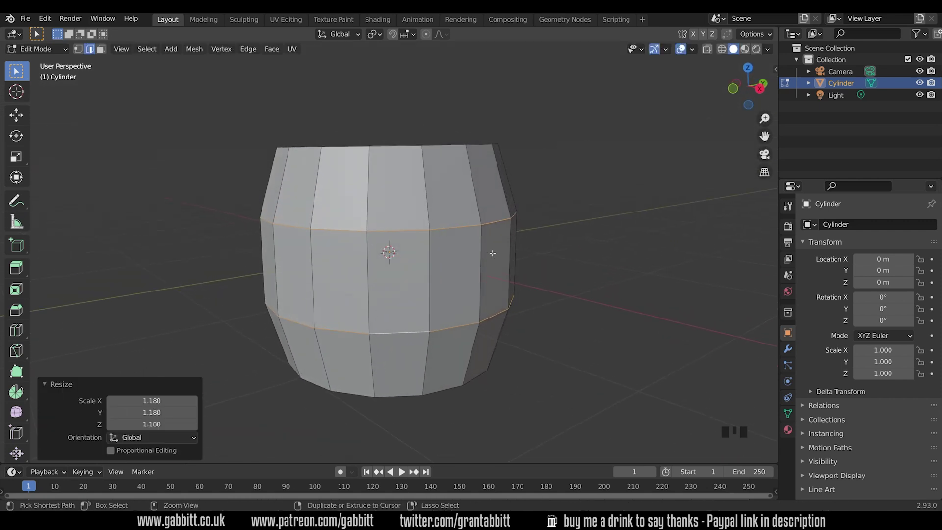
key("ctrl+b")
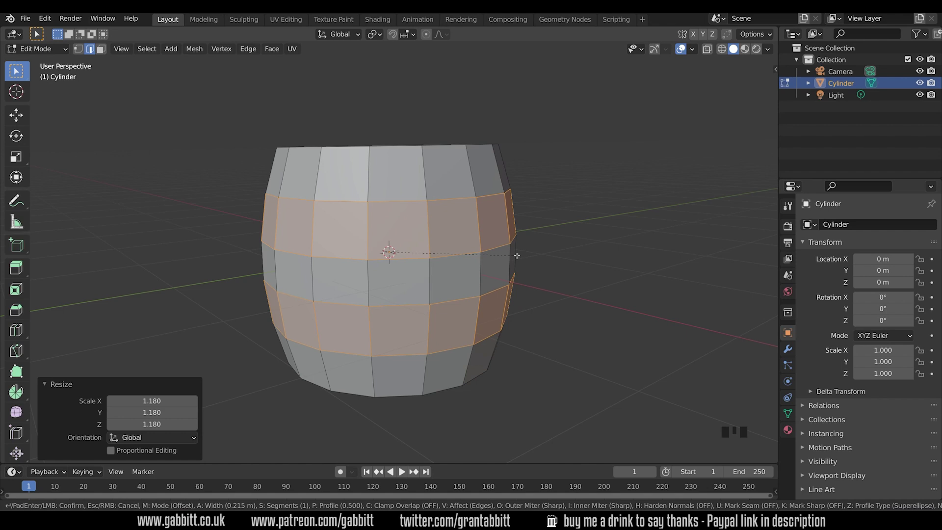
key("ctrl+b")
scroll(549, 252, "up", 1)
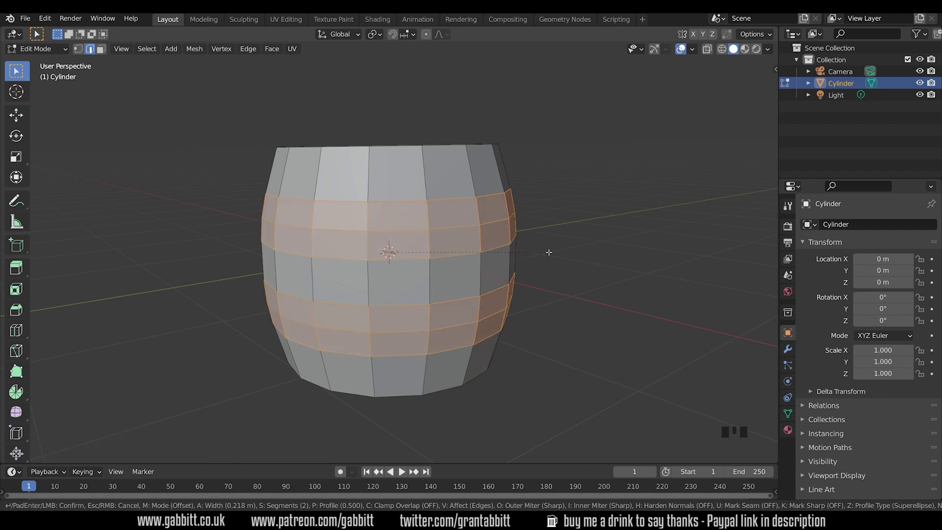
scroll(549, 252, "up", 1)
scroll(549, 252, "down", 2)
left_click(550, 252)
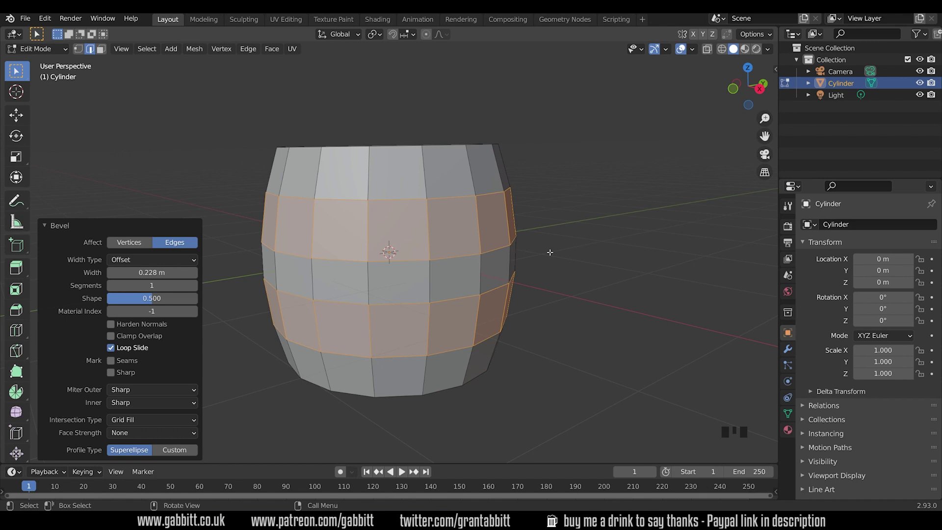
Return to Object Mode and duplicate the barrel, moving the copy about 2.95 m along the X axis
key("Tab")
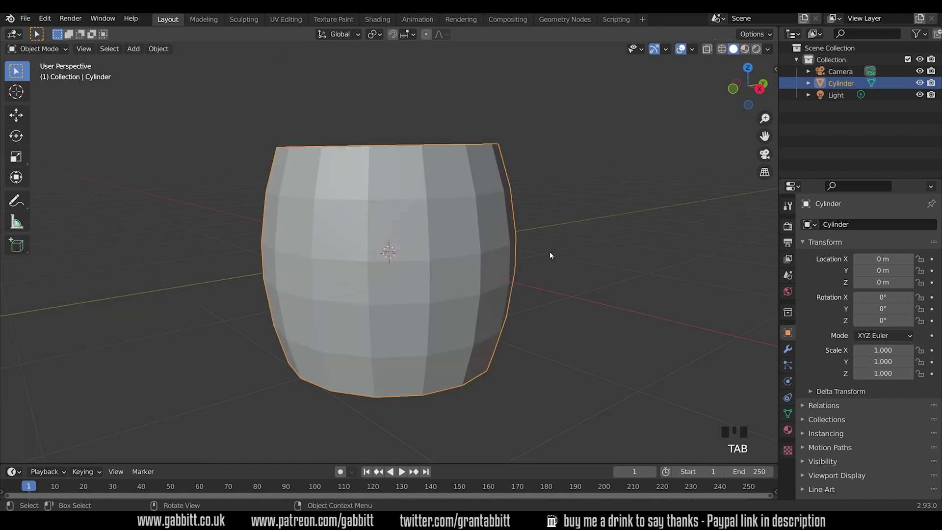
scroll(550, 252, "down", 3)
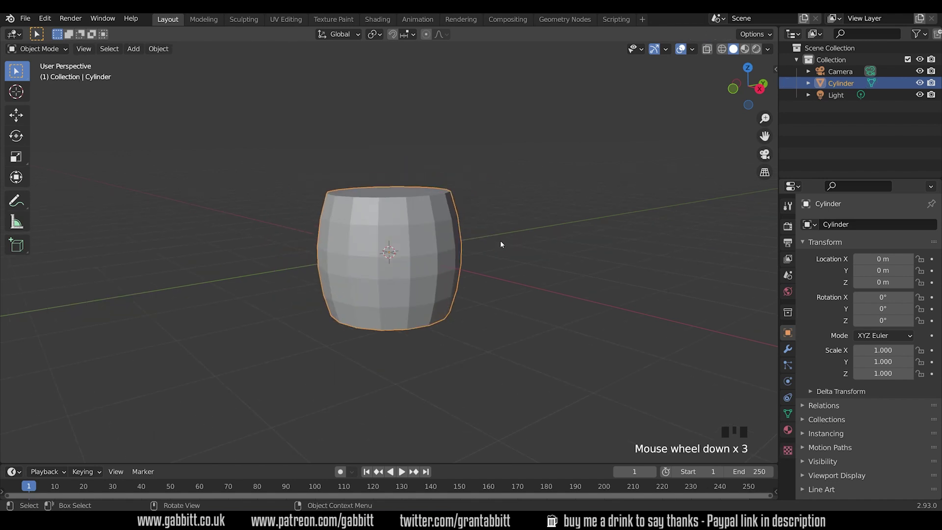
key("shift+d")
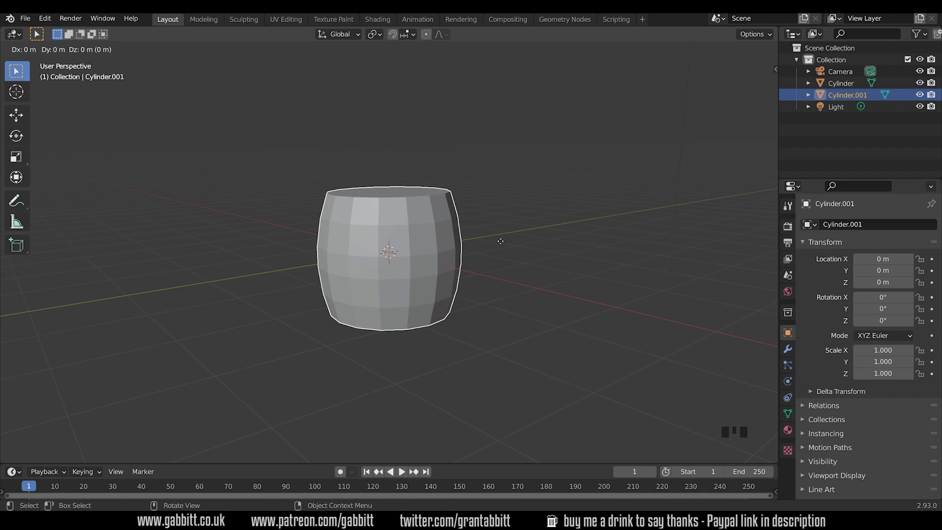
key("x")
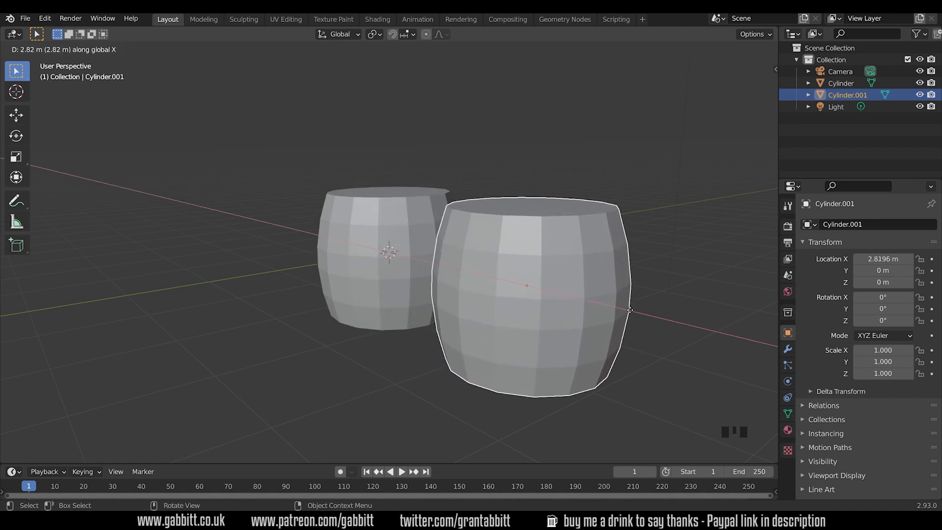
left_click(636, 311)
Extrude the two selected face bands of the original barrel and scale them out by about 1.113 in X and Y only
middle_click_drag(507, 337, 537, 332)
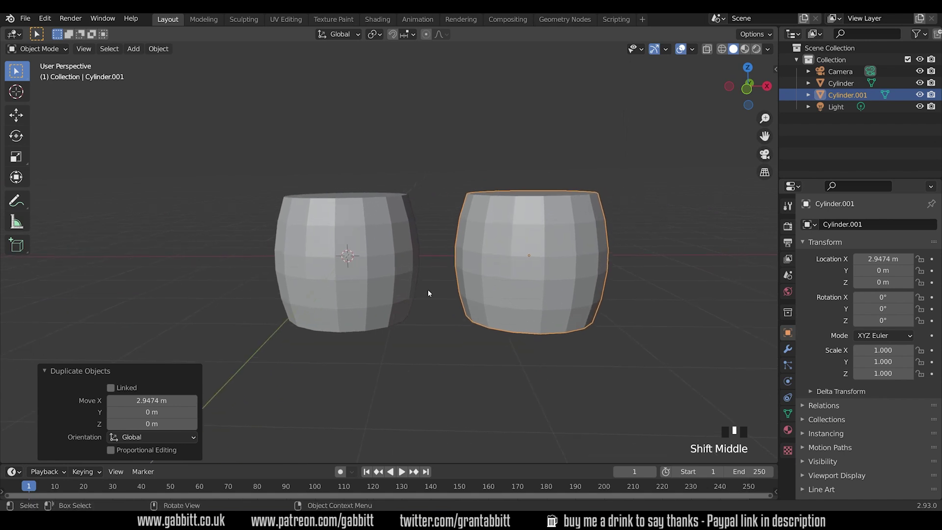
left_click(411, 283)
key("Tab")
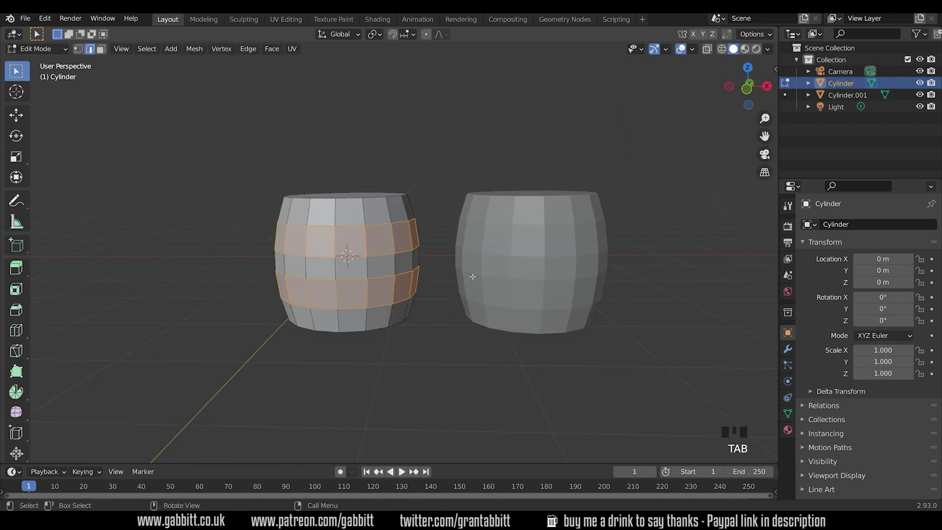
middle_click_drag(472, 277, 432, 265)
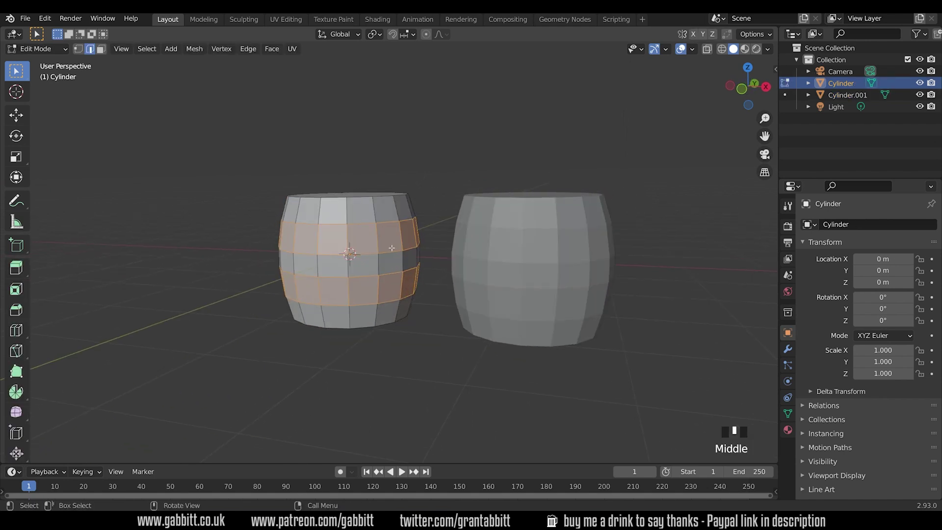
scroll(370, 222, "up", 3)
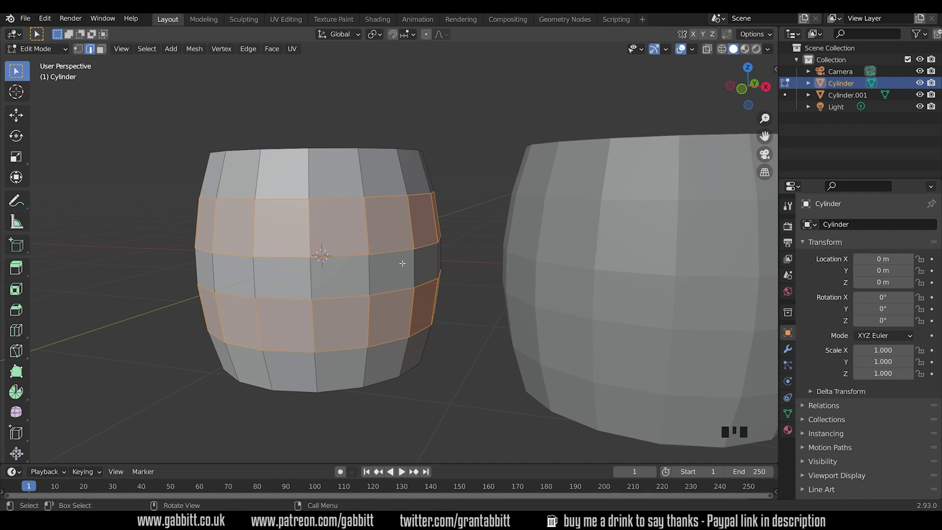
key("e")
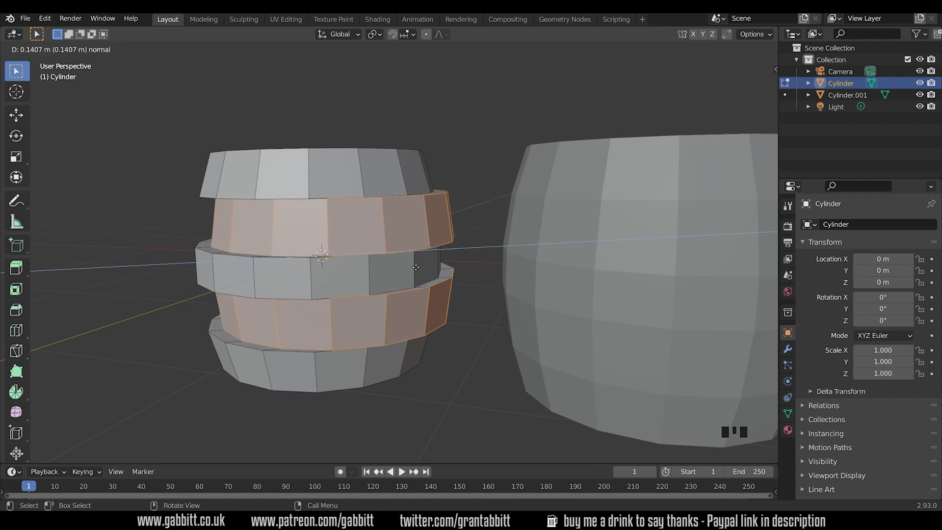
left_click(415, 267)
key("s")
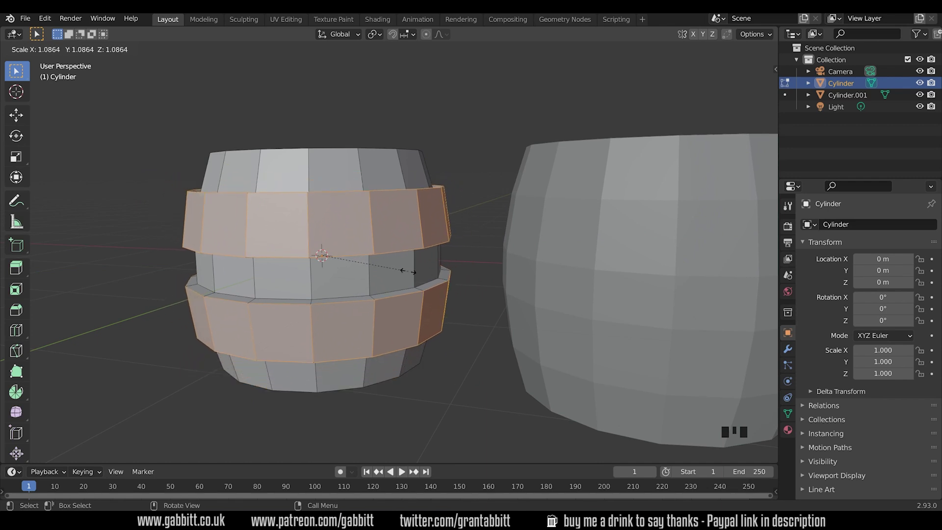
key("shift+z")
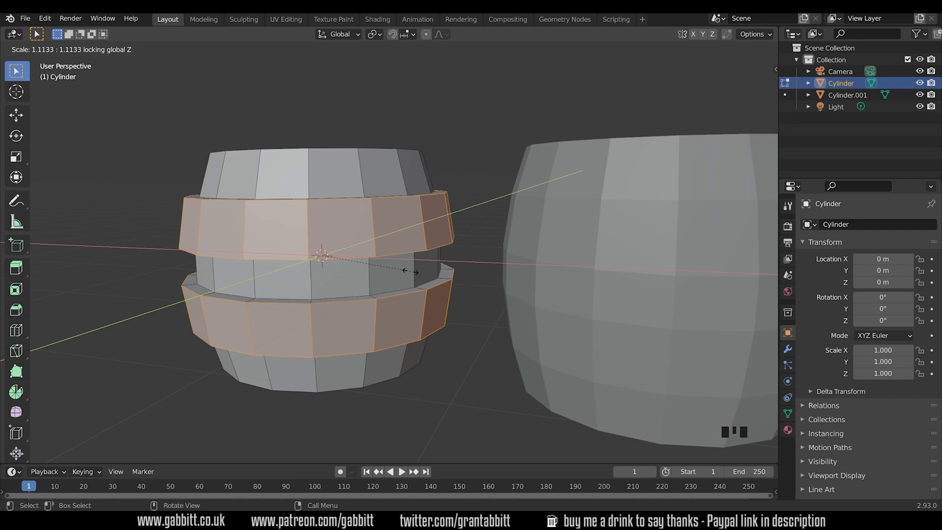
left_click(408, 270)
mouse_move(433, 329)
middle_mouse_down()
mouse_move(529, 311)
mouse_move(441, 332)
middle_mouse_up()
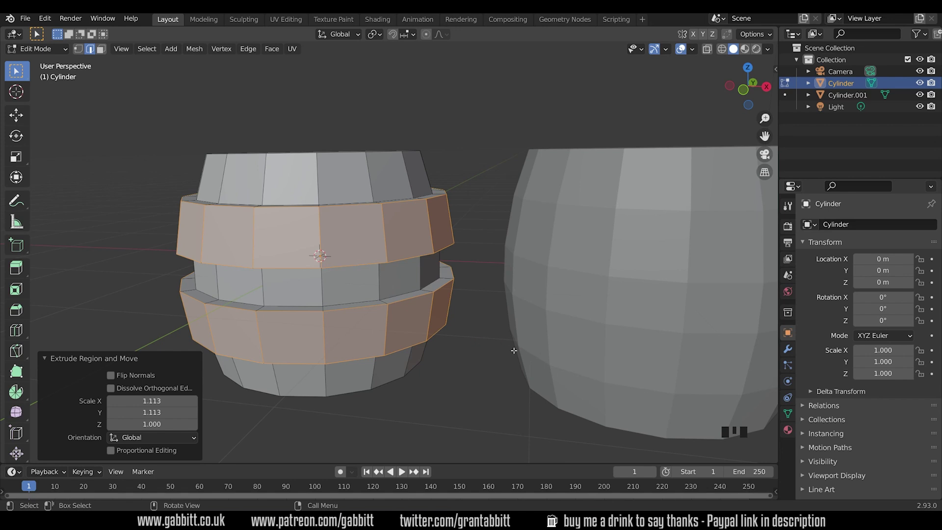
key("Tab")
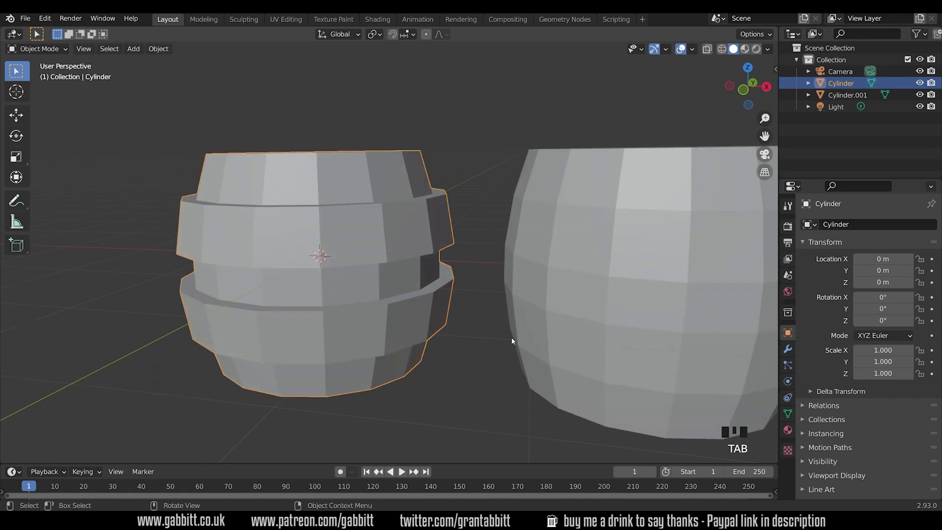
Duplicate the two selected face bands of the second barrel in place and separate the selection into its own object
left_click(599, 324)
middle_click_drag(664, 367, 490, 367, "shift")
key("Tab")
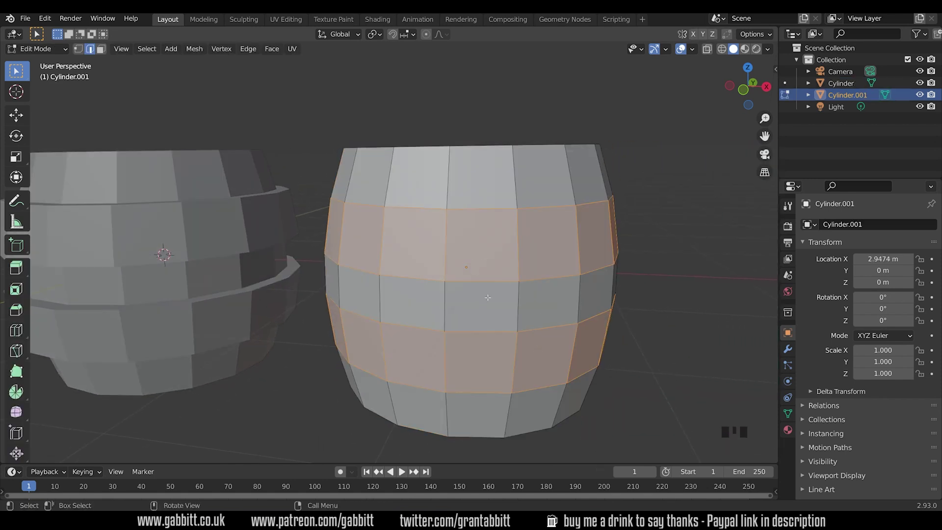
key("shift+d")
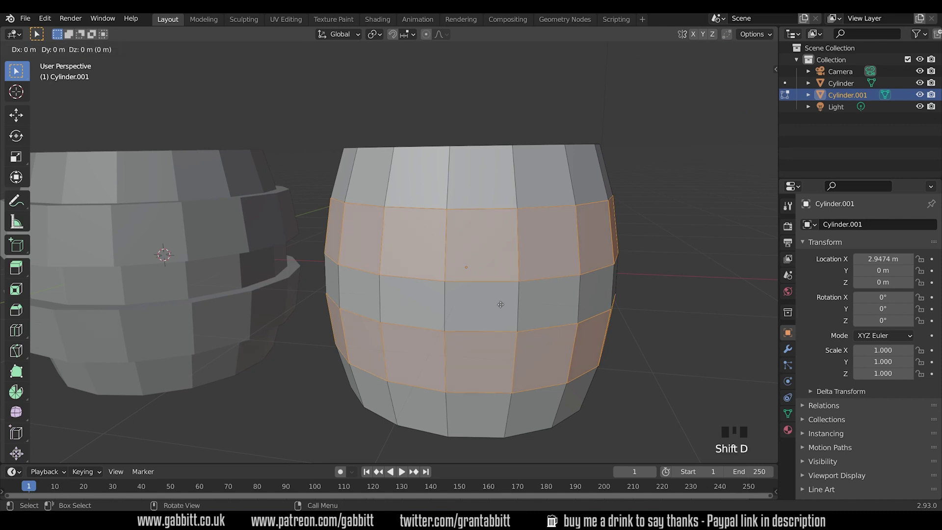
right_click(500, 305)
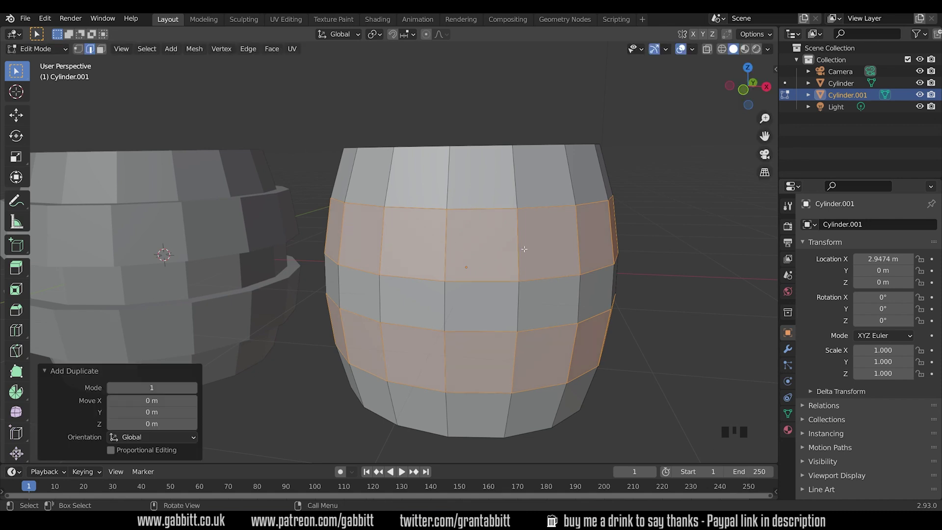
key("p")
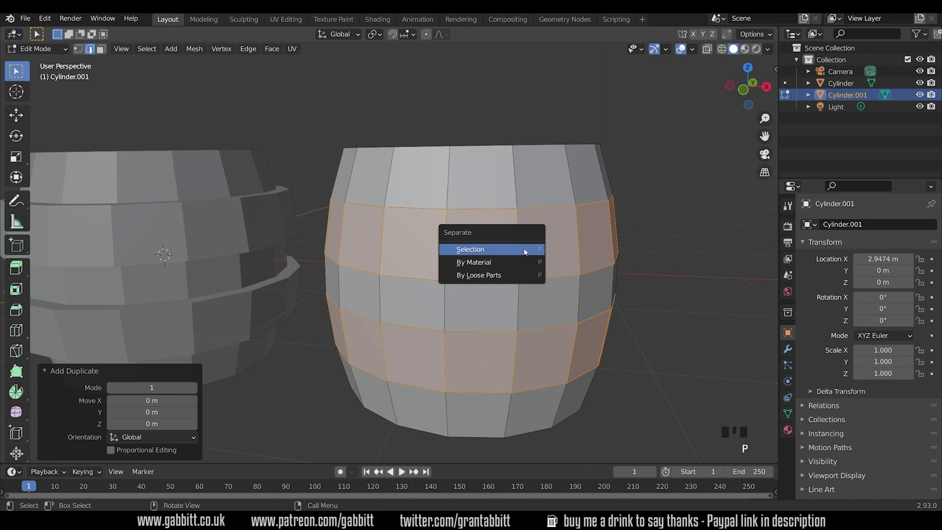
left_click(525, 252)
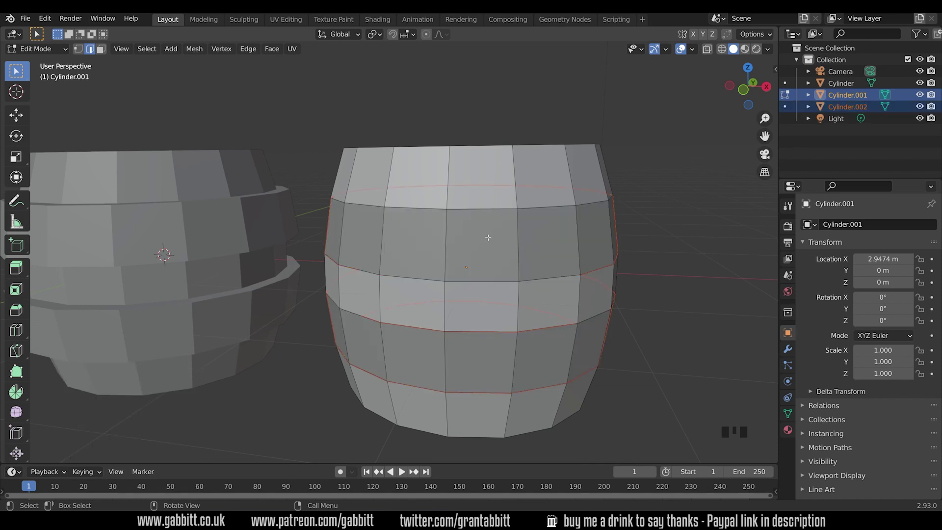
key("Tab")
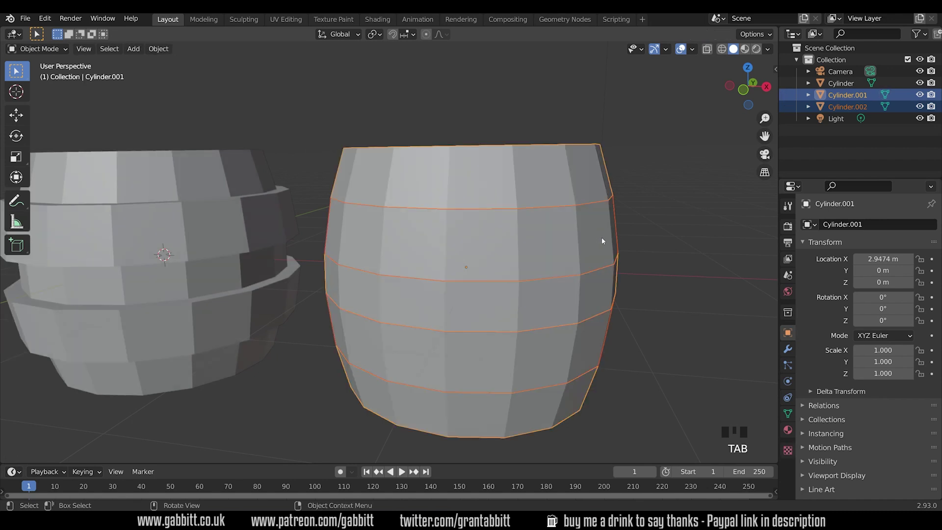
Extrude all faces of the separated bands and scale them out by about 1.112 in X and Y only
left_click(603, 241)
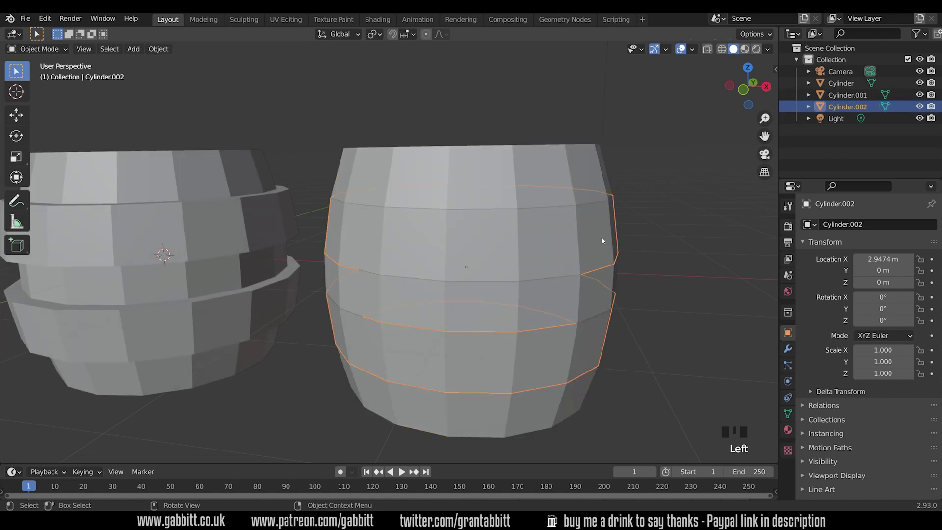
key("Tab")
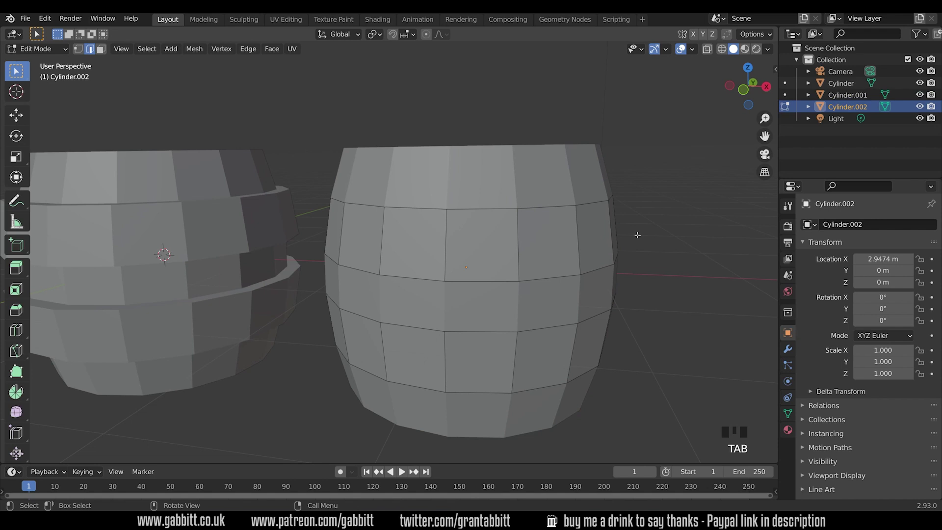
key("a")
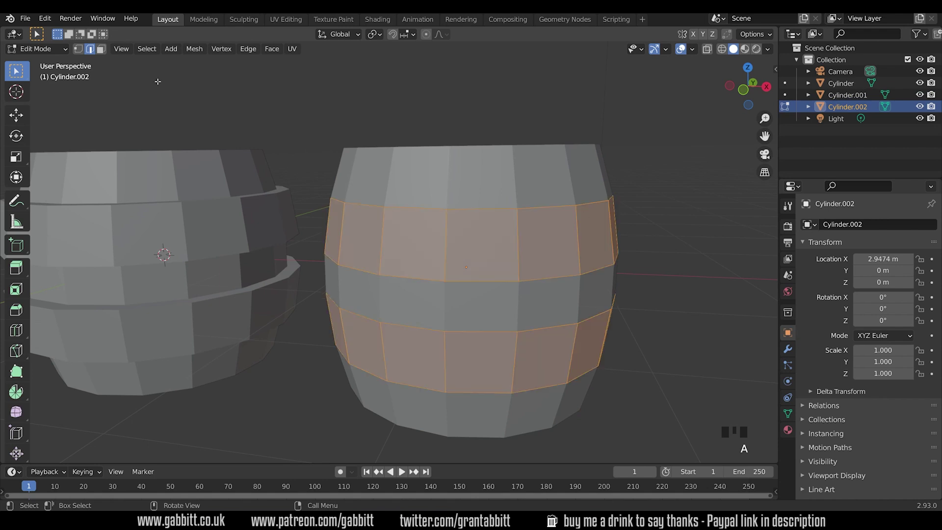
left_click(145, 50)
key("e")
key("s")
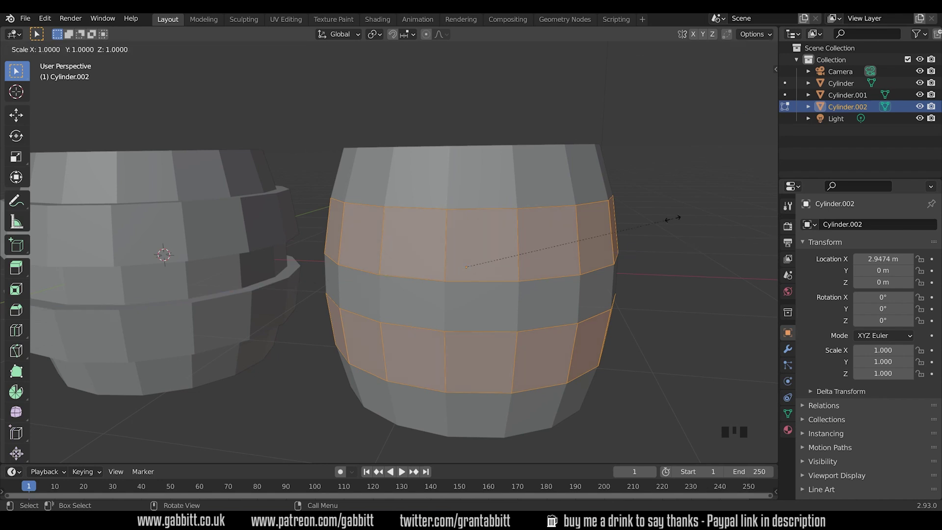
key("shift+z")
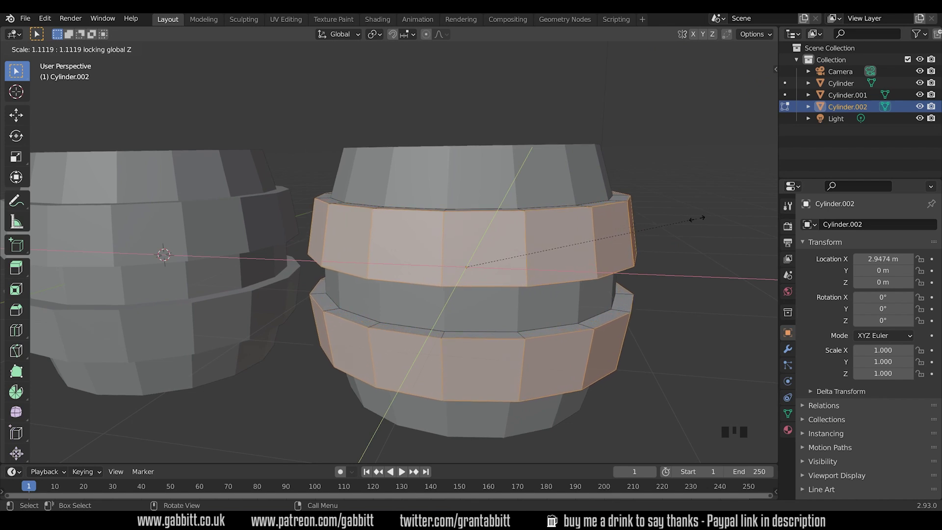
left_click(697, 219)
scroll(603, 265, "down", 4)
middle_click_drag(540, 275, 547, 319)
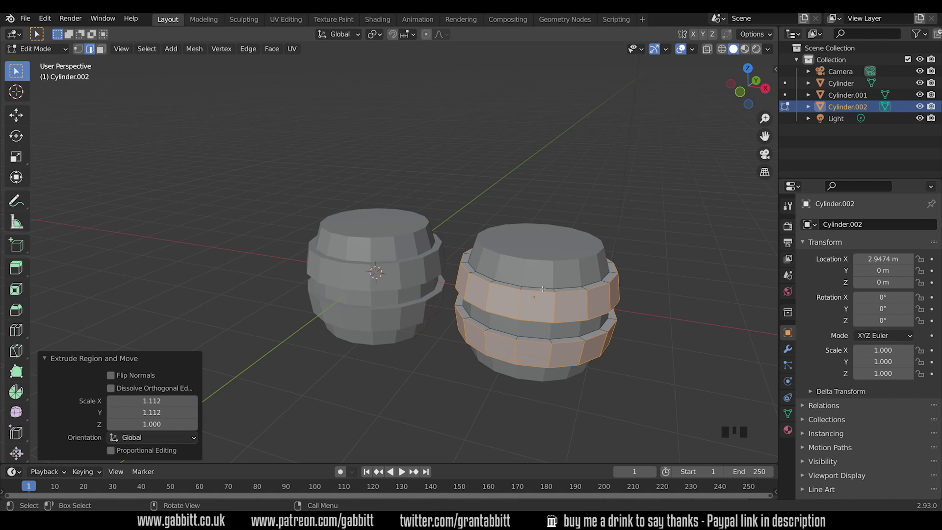
key("Tab")
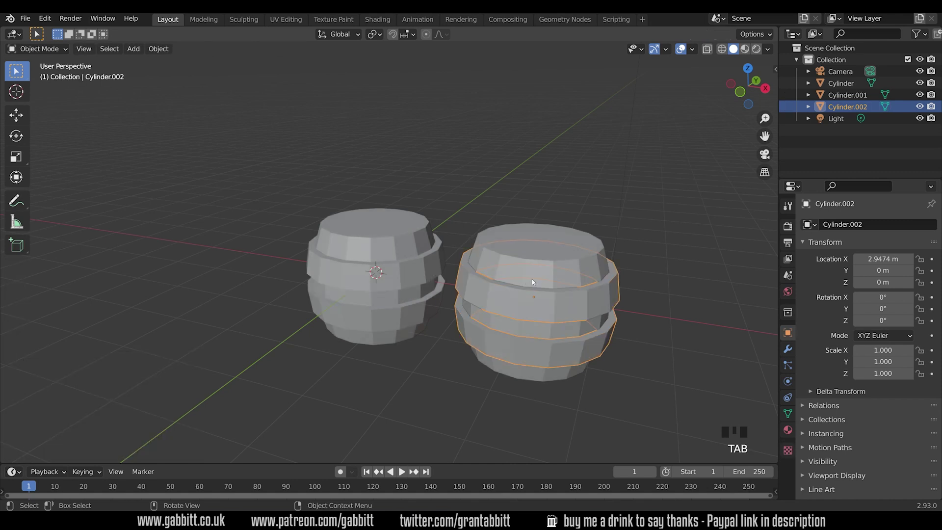
Hide the original barrel and select the second barrel's body separately from its bands
left_click(384, 258)
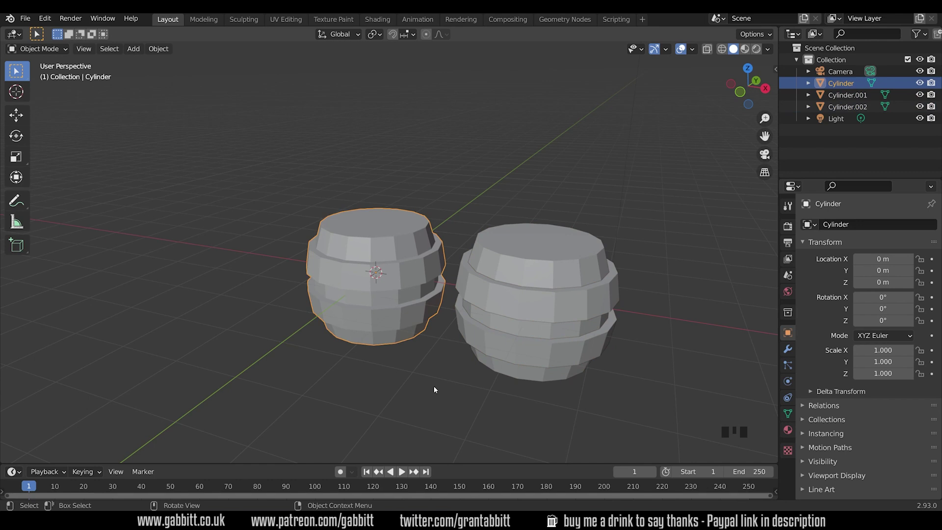
key("h")
left_click_drag(538, 247, 607, 335)
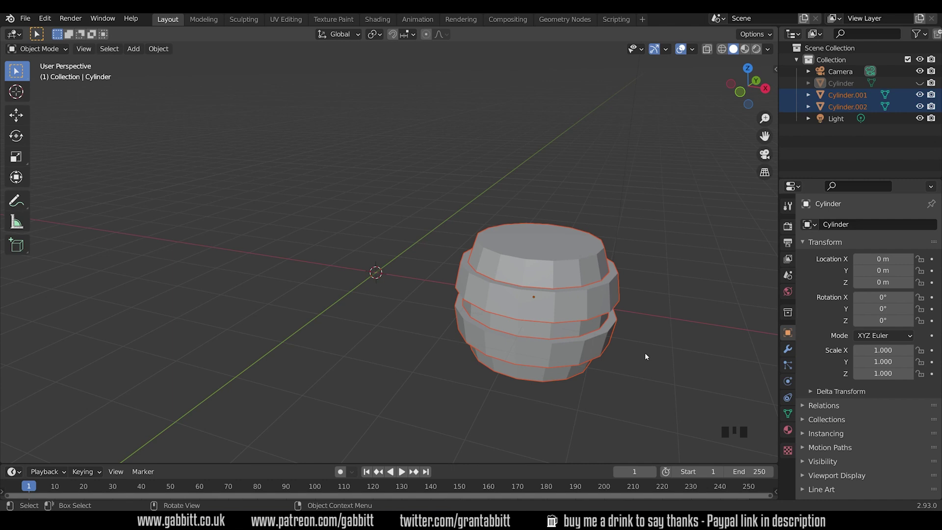
left_click(613, 300)
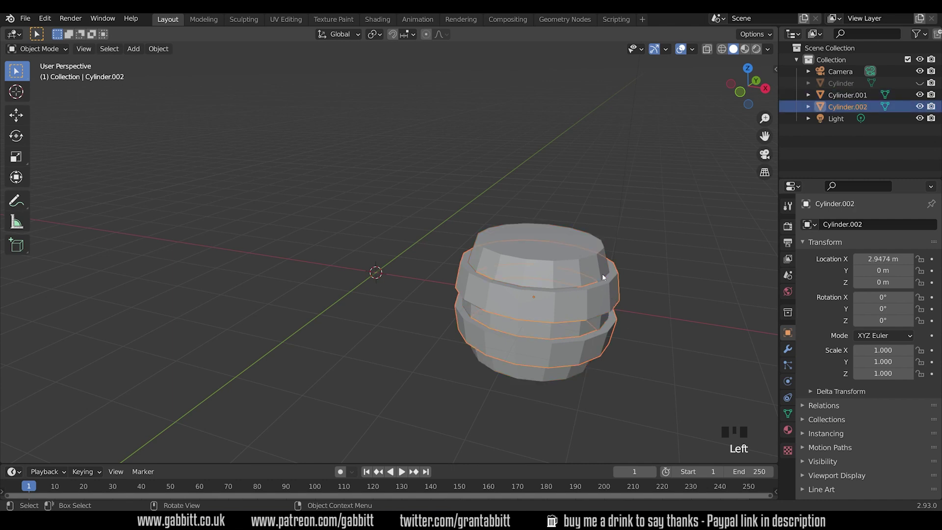
left_click(582, 262)
left_click(609, 293)
left_click(615, 300)
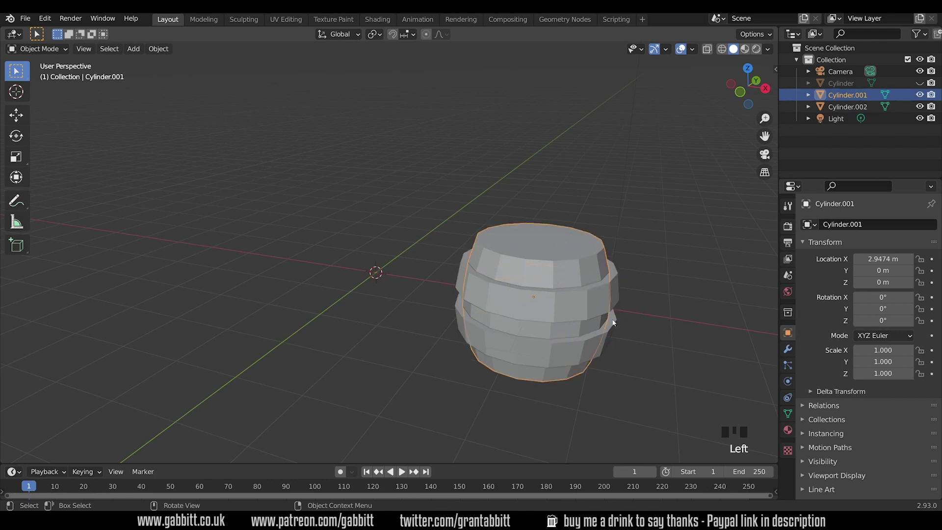
In Edit Mode, select the top and bottom end faces of the barrel body and inset them by about 0.29 m
key("Tab")
middle_click_drag(613, 322, 510, 365, "shift")
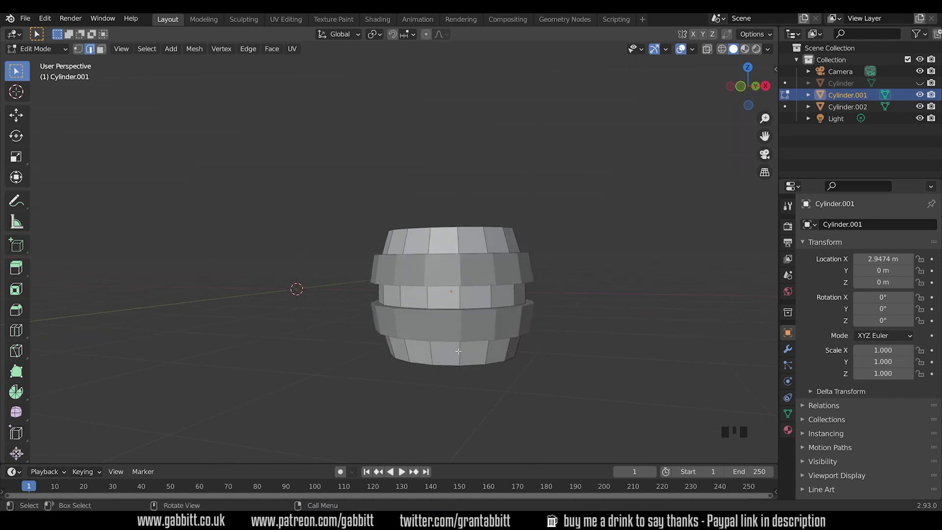
mouse_move(458, 351)
middle_mouse_down()
mouse_move(465, 305)
mouse_move(451, 295)
mouse_move(450, 349)
mouse_move(466, 343)
middle_mouse_up()
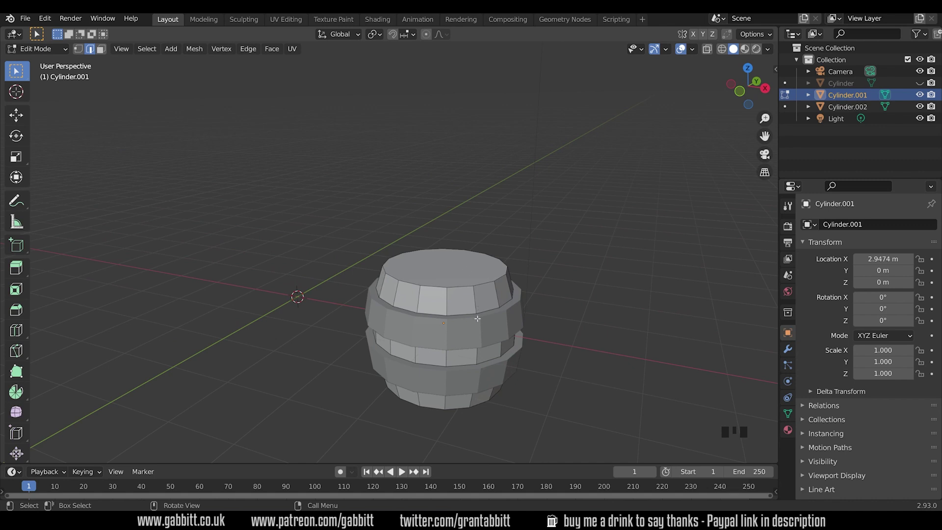
key("3")
left_click(457, 271)
middle_click_drag(457, 272, 454, 322)
left_click(470, 312, "shift")
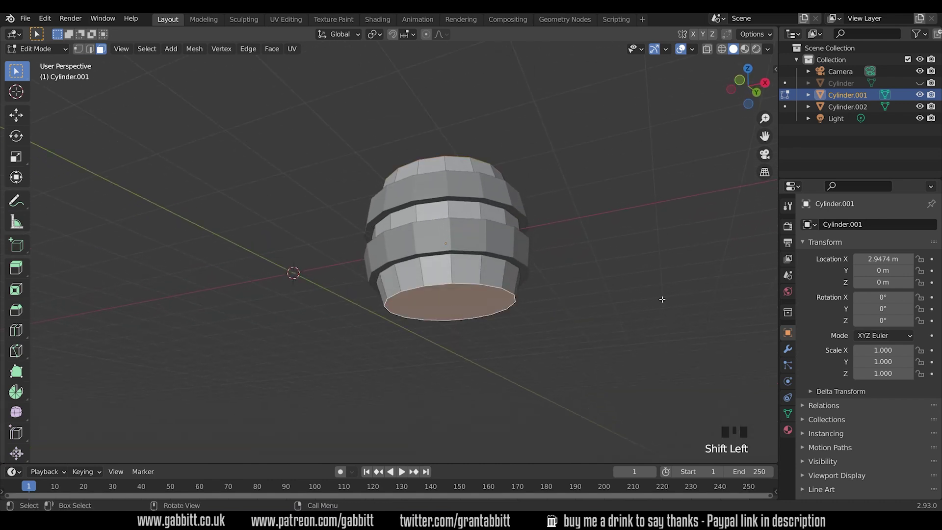
key("i")
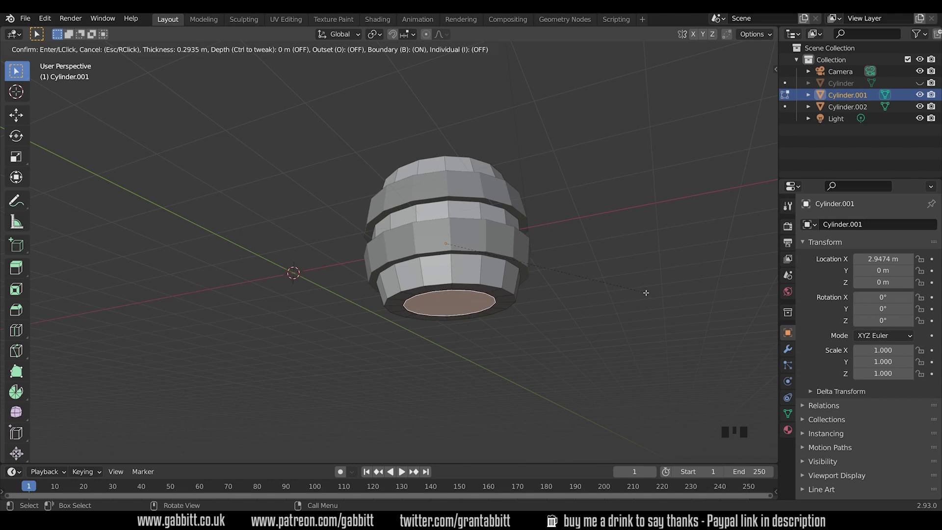
left_click(646, 292)
Extrude both inset end faces in place and scale them to about 0.806 along Z to recess the barrel ends
middle_click_drag(538, 212, 561, 257)
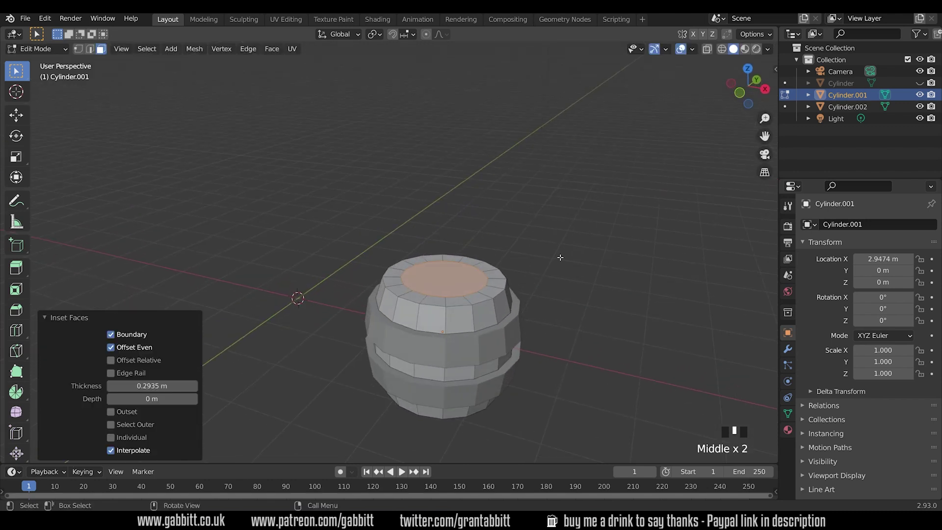
key("e")
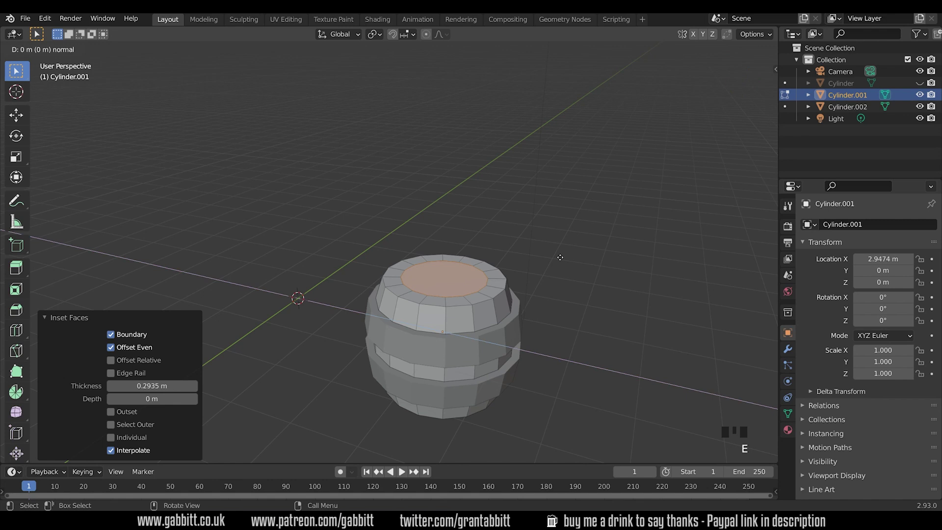
left_click(561, 257)
middle_click_drag(492, 326, 466, 260)
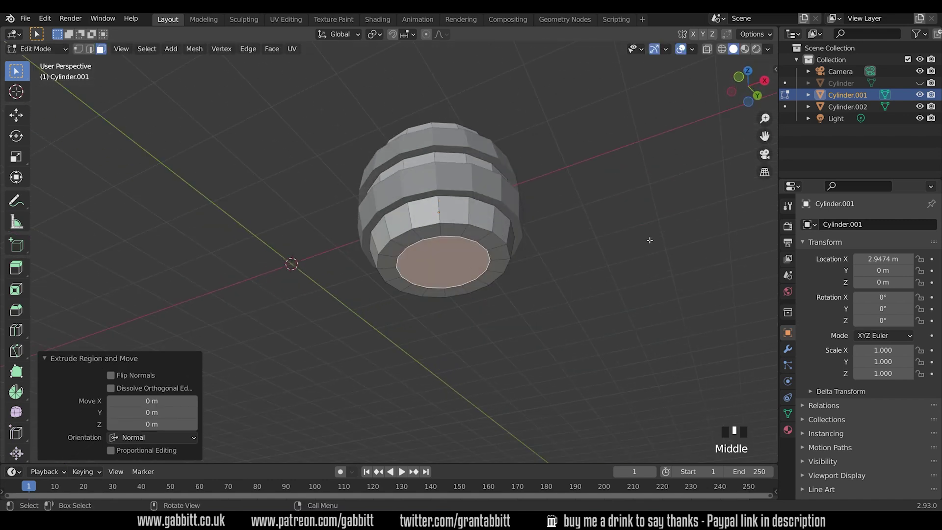
key("s")
key("z")
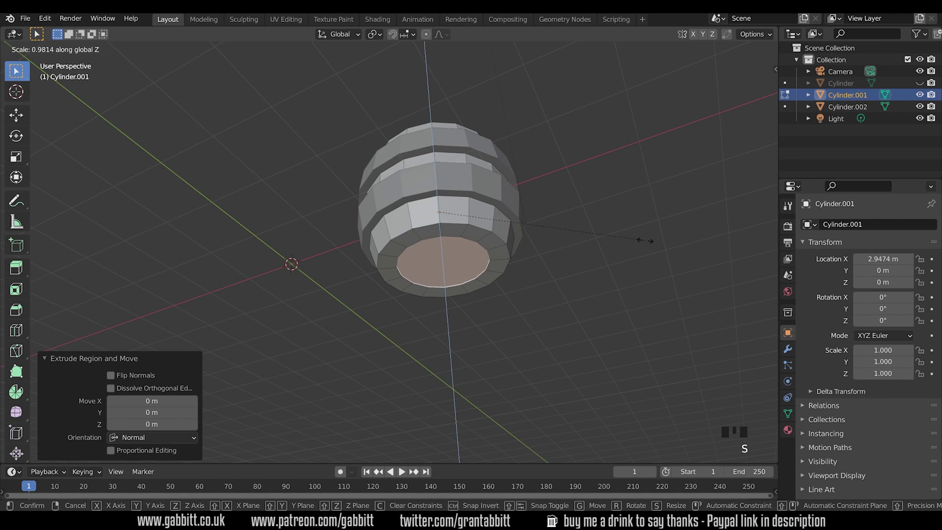
left_click(607, 248)
middle_click_drag(542, 204, 506, 297)
middle_click_drag(504, 349, 522, 318)
middle_click_drag(490, 267, 487, 354)
scroll(487, 354, "up", 2)
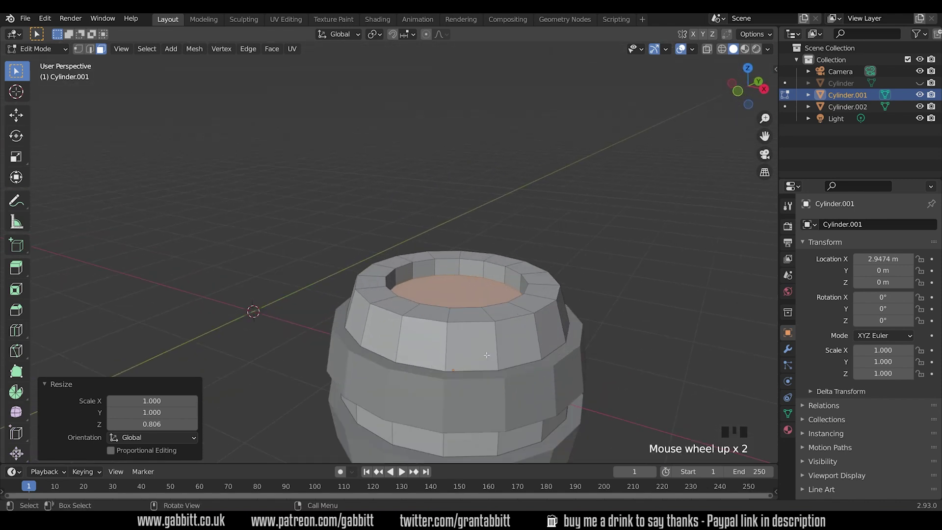
In edge select mode, bevel one radial edge of the barrel body's top rim by about 0.137 m
scroll(487, 355, "down", 2)
middle_click_drag(486, 355, 459, 365)
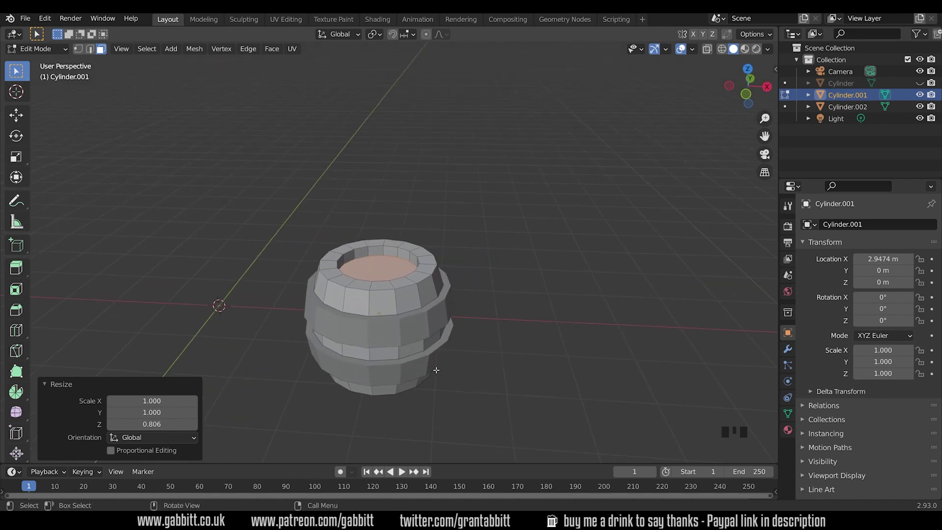
key("2")
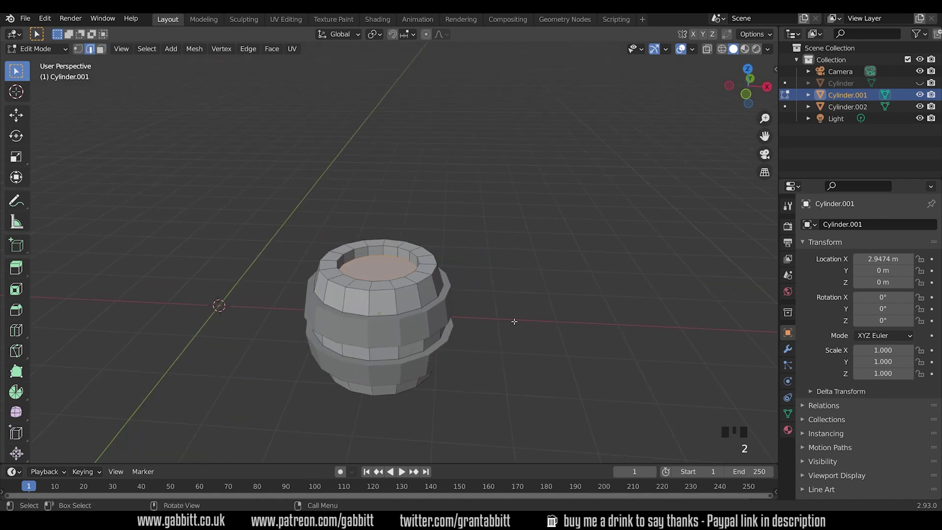
scroll(407, 359, "up", 3)
left_click(337, 337)
middle_click_drag(336, 337, 442, 305)
key("ctrl+z")
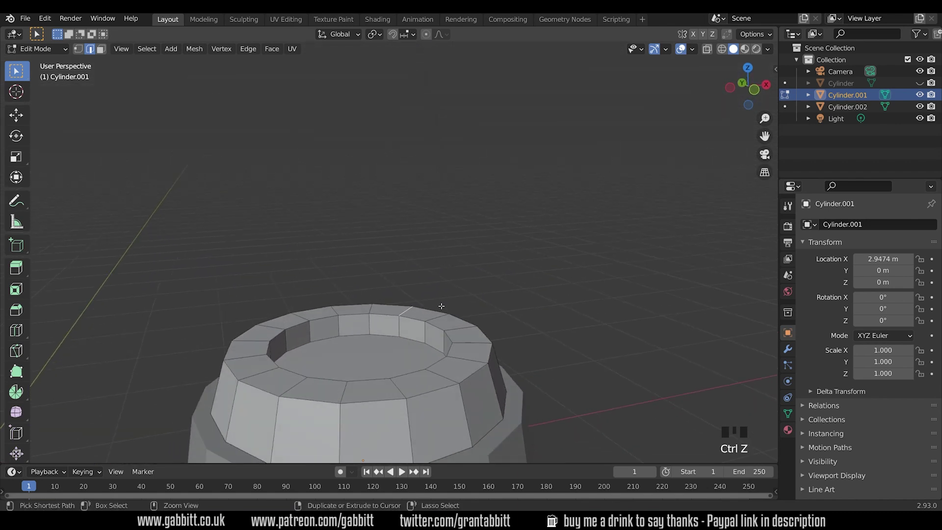
key("ctrl+b")
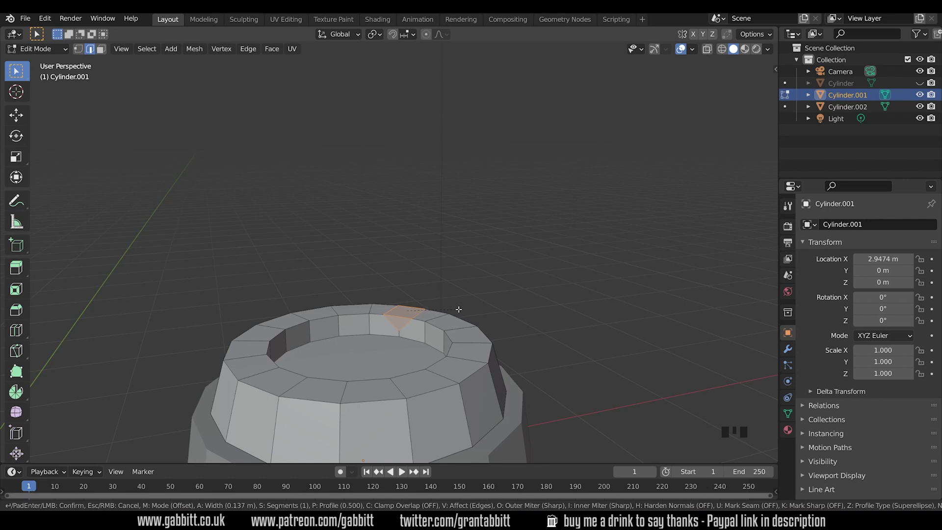
left_click(459, 309)
Delete the beveled faces to cut an open notch into the top rim
middle_click_drag(460, 320, 472, 352)
key("Delete")
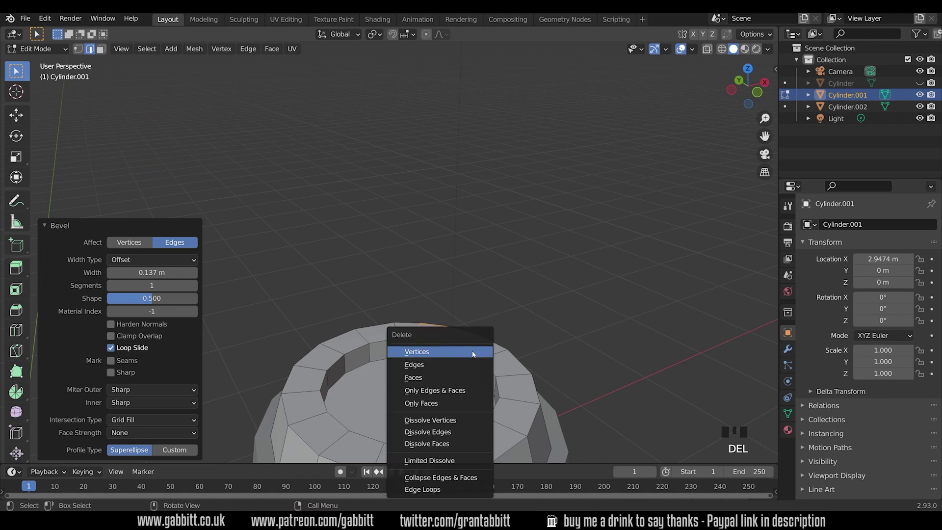
left_click(458, 376)
Try filling the open sides of the rim notch with consecutive new faces, and undo the fills
middle_click_drag(458, 376, 438, 346)
scroll(382, 356, "up", 2)
scroll(438, 346, "up", 4)
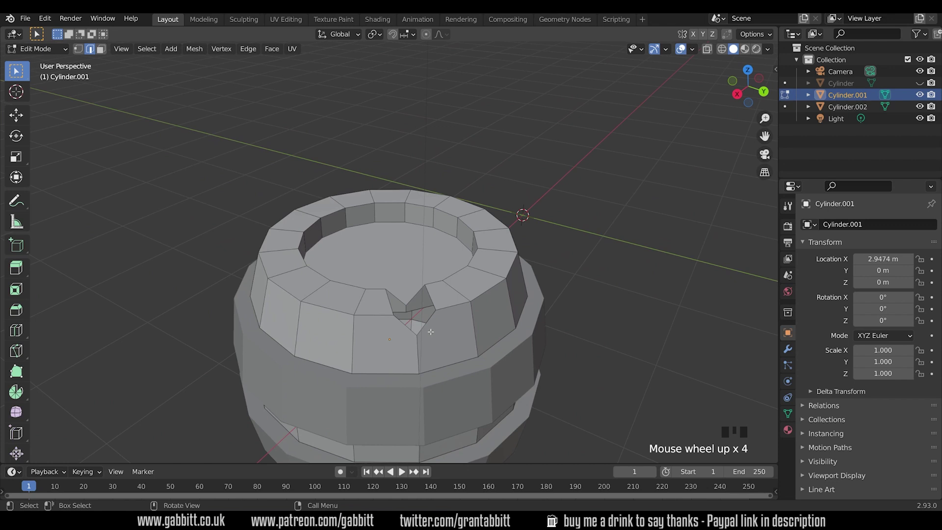
key("2")
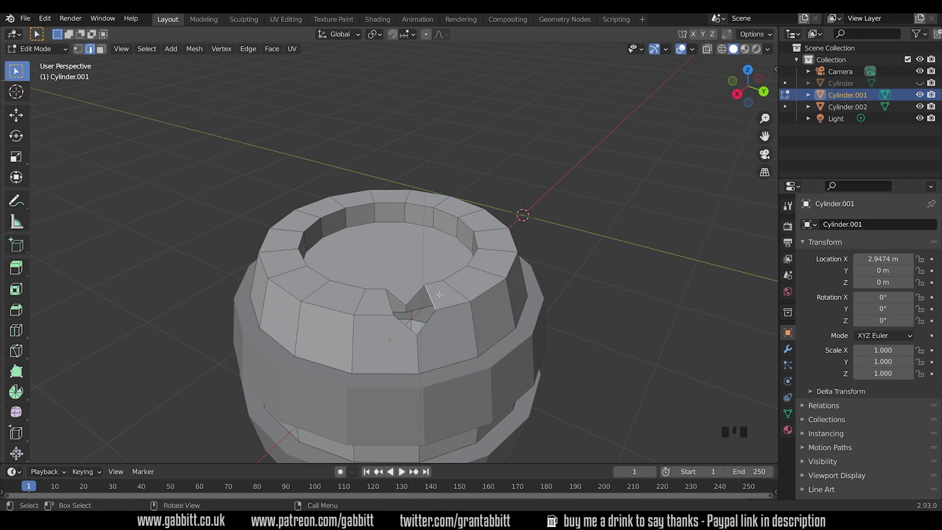
key("f")
key("f")
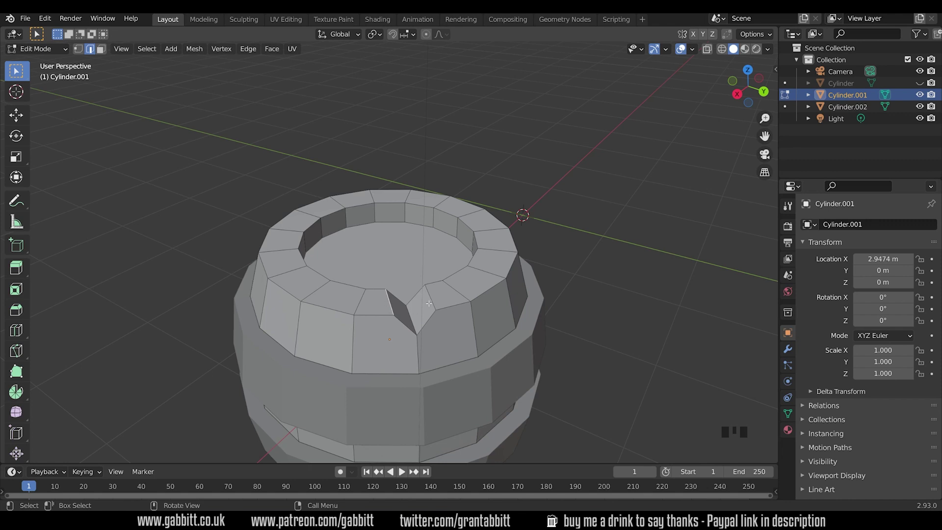
key("ctrl+z")
key("ctrl+z")
key("ctrl+z")
Fill one side of the notch from an edge, fill the other from a chosen edge pair, and undo both
left_click(418, 295)
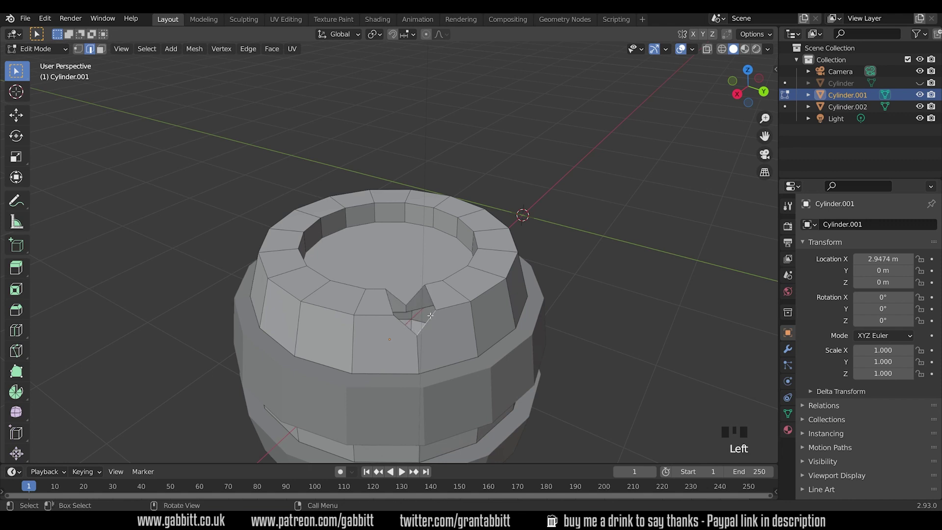
key("f")
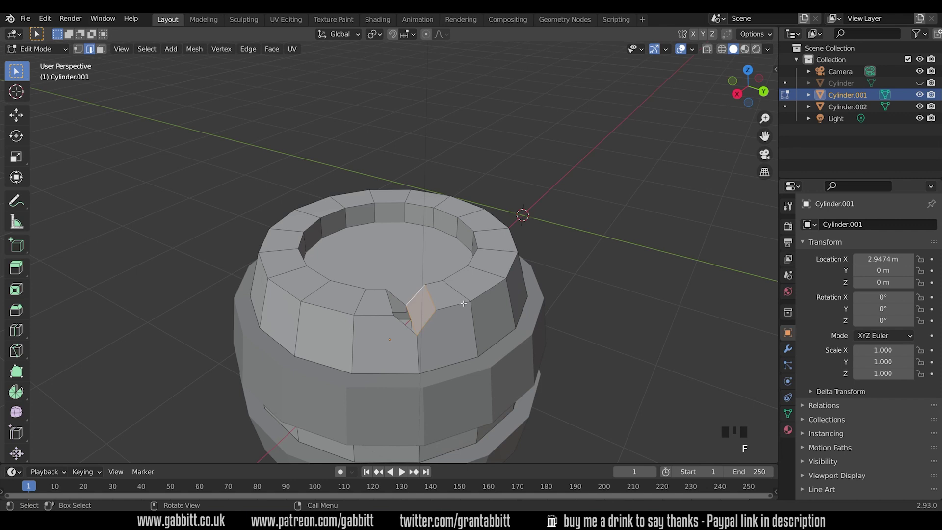
left_click(403, 324)
left_click(397, 297, "shift")
key("f")
key("ctrl+z")
key("ctrl+z")
key("ctrl+z")
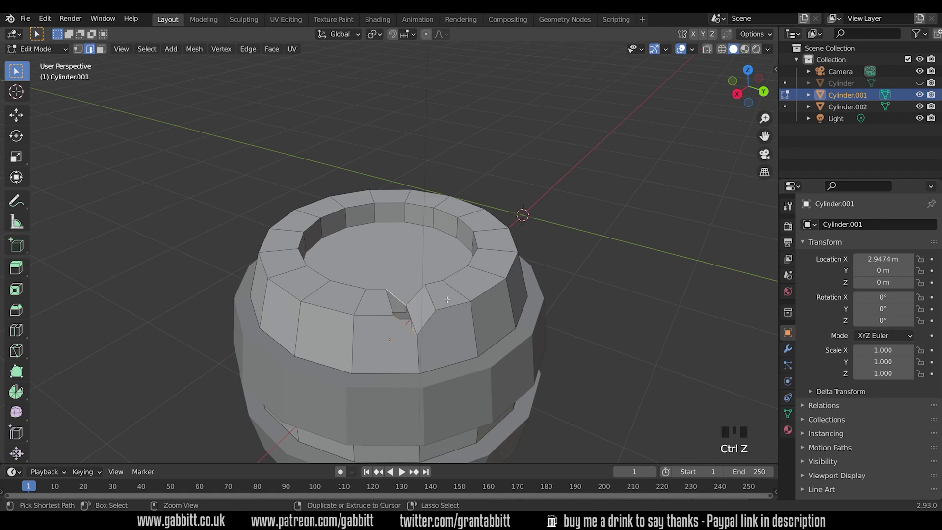
Select the notch's border edge and fill both open sides of the notch with faces
left_click(452, 298)
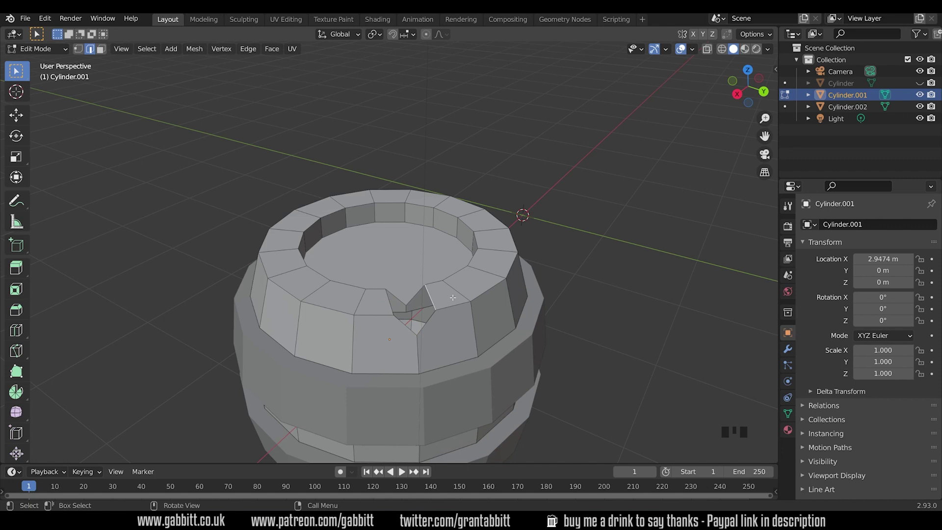
key("f")
key("f")
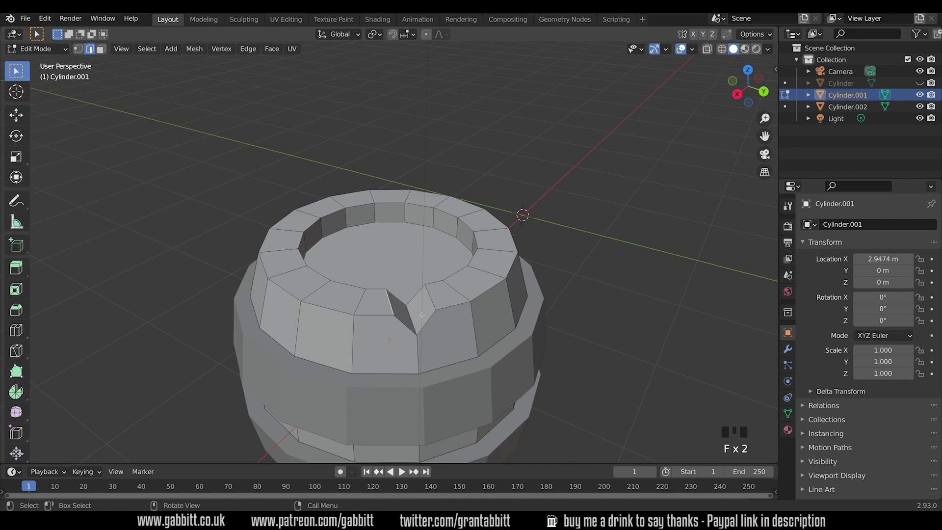
Bevel another radial edge elsewhere on the top rim by about 0.08 m and delete the beveled faces
middle_click_drag(405, 333, 560, 242)
left_click(474, 212)
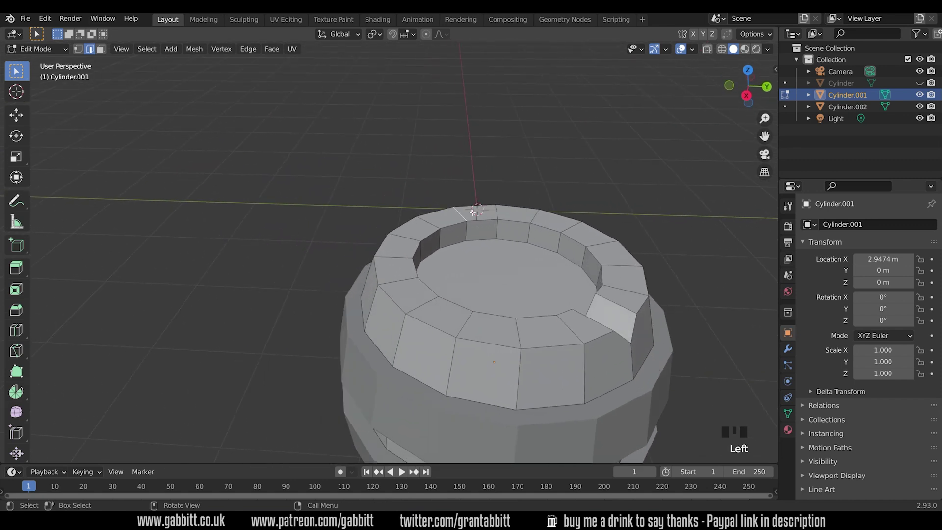
key("ctrl+b")
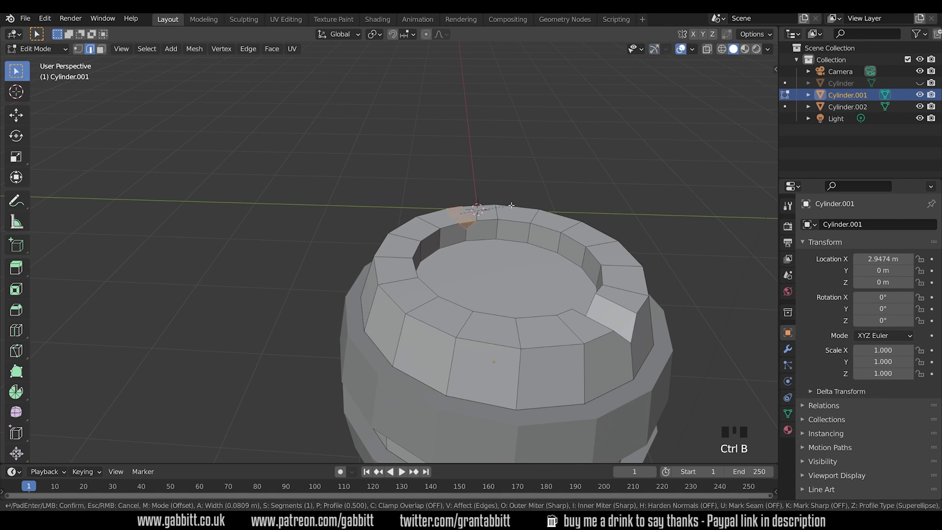
left_click(513, 206)
middle_click_drag(513, 205, 500, 267)
key("Delete")
left_click(501, 267)
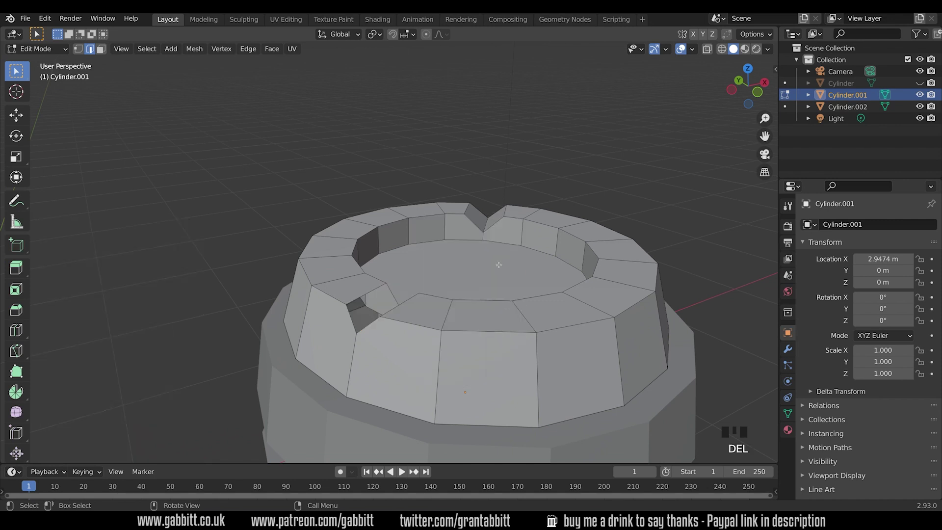
Bevel an edge of the bottom rim, delete the beveled faces and fill the notch with new faces
middle_click_drag(384, 291, 422, 228)
scroll(461, 308, "down", 4)
key("ctrl+b")
key("Delete")
key("f")
key("f")
Cut a second notch into the bottom rim by beveling another edge and deleting the beveled faces
middle_click_drag(408, 202, 433, 343)
key("ctrl+b")
left_click(462, 265)
key("Delete")
left_click(466, 260)
Select radial edges on the top rim and raise them about 0.023 m along Z for an uneven outline
left_click(412, 281)
key("ctrl+z")
left_click(409, 252, "shift")
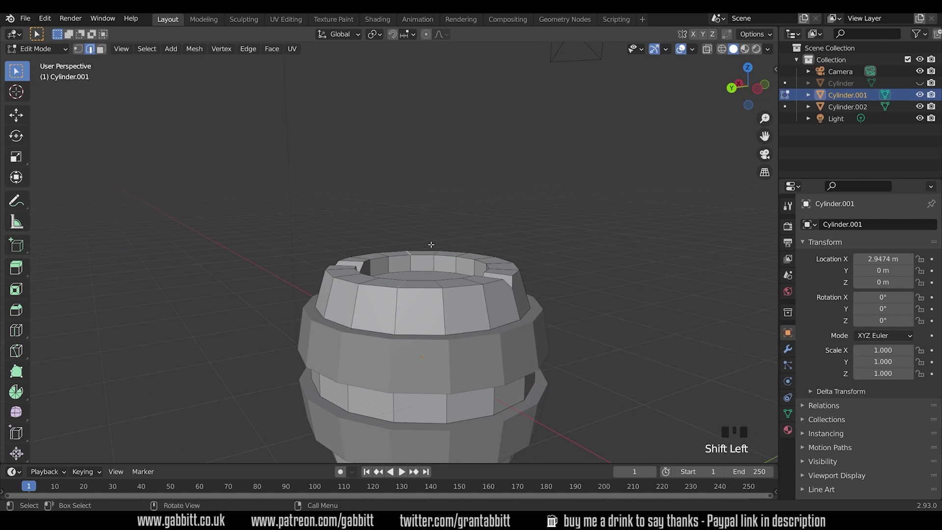
key("g")
key("z")
left_click(451, 262)
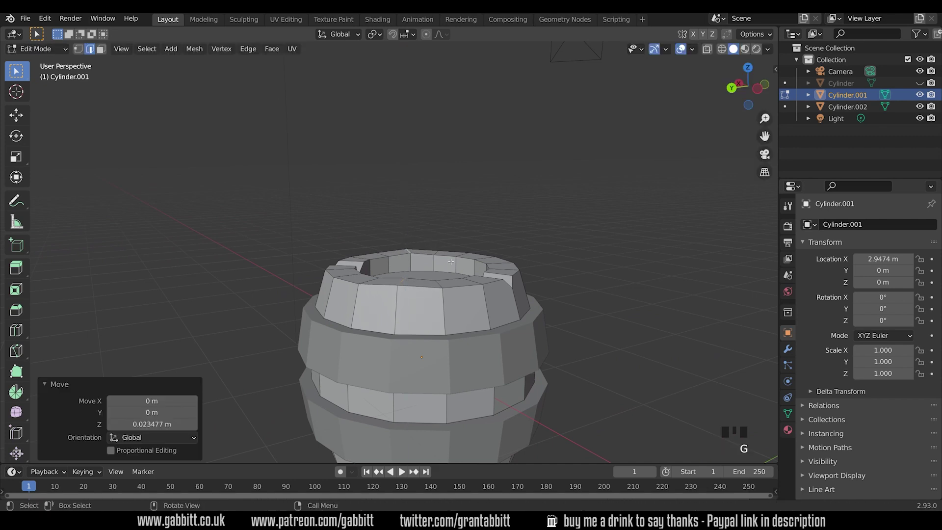
Select another pair of opposite top rim edges and shift them slightly along Z
left_click(478, 277)
left_click(470, 256, "shift")
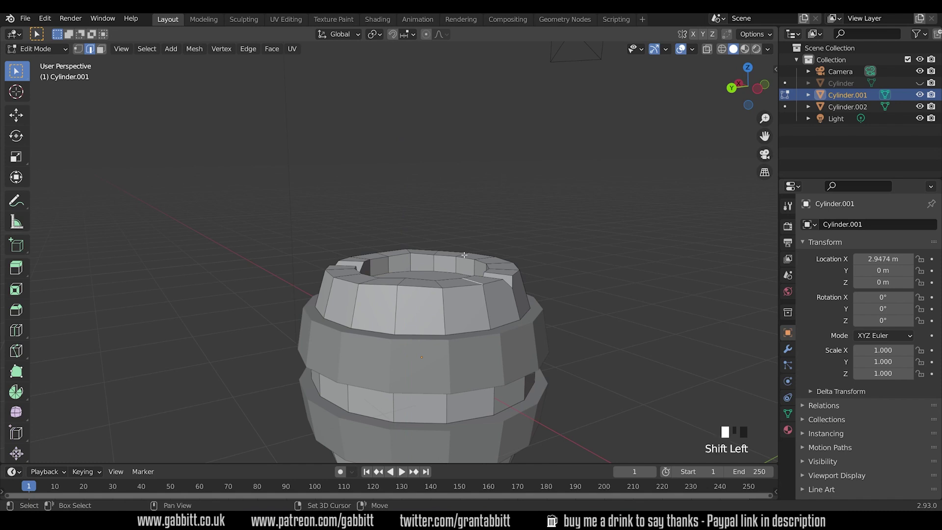
key("g")
key("z")
left_click(493, 248)
In face select mode, extrude two neighbouring top rim faces slightly upward and adjust the position of the raised section
middle_click_drag(496, 251, 455, 309)
scroll(486, 285, "down", 2)
scroll(545, 337, "up", 3)
key("3")
left_click(463, 349)
left_click(498, 339, "shift")
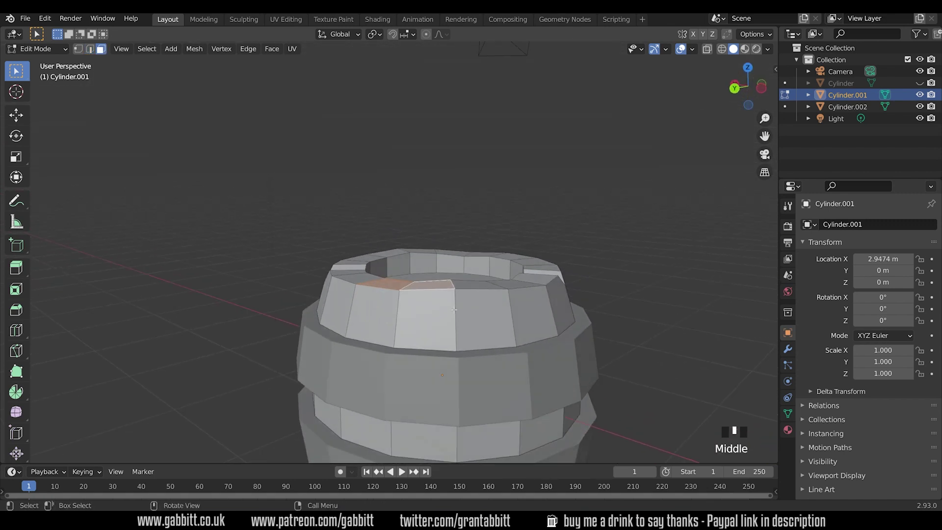
key("e")
left_click(454, 308)
middle_click_drag(454, 309, 438, 261)
scroll(442, 314, "up", 2)
key("g")
left_click(409, 280)
key("2")
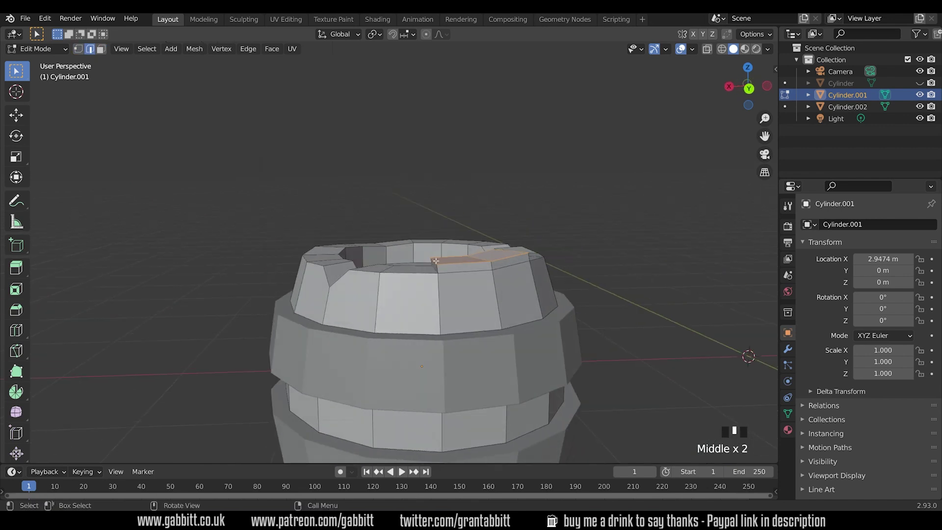
left_click(442, 253)
key("g")
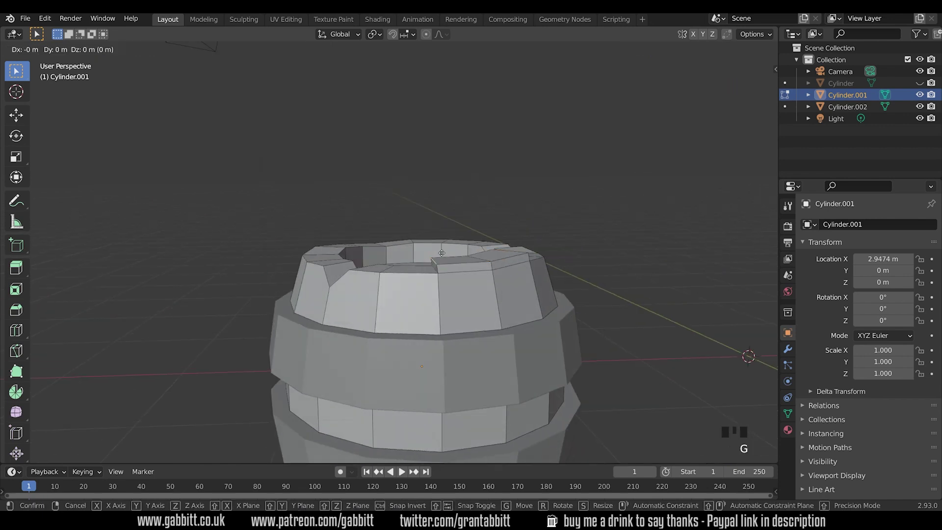
key("z")
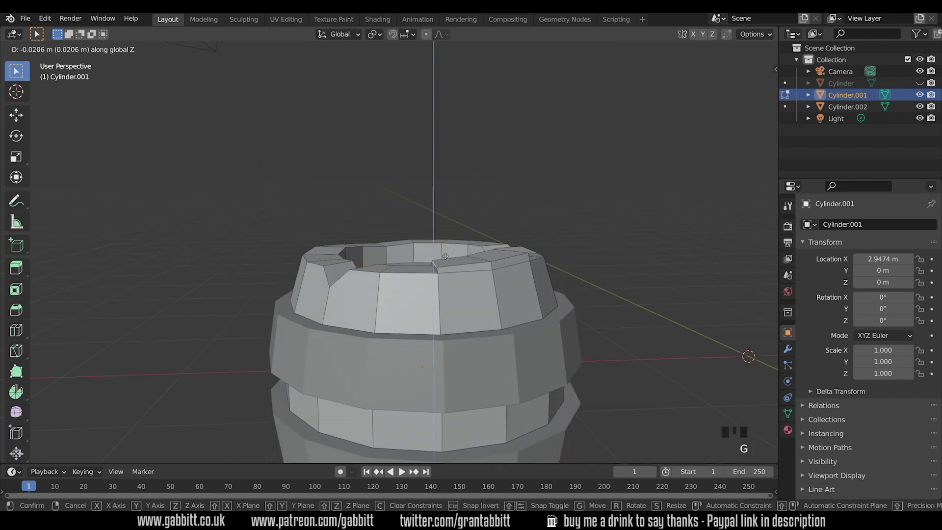
key("Escape")
Select two edges on the underside rim of the barrel body and move them about 0.015 m along Z
key("Tab")
scroll(521, 310, "down", 5)
middle_click_drag(522, 310, 453, 320)
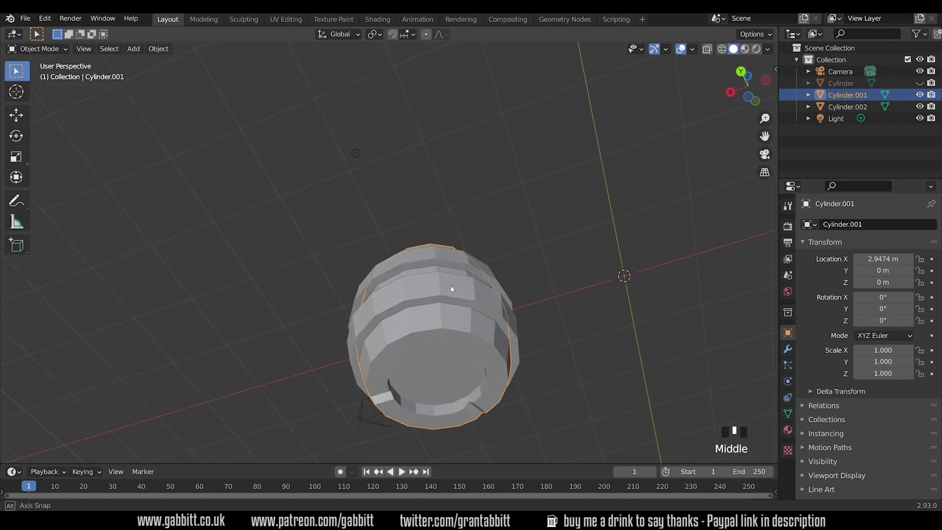
key("Tab")
left_click(442, 403, "shift")
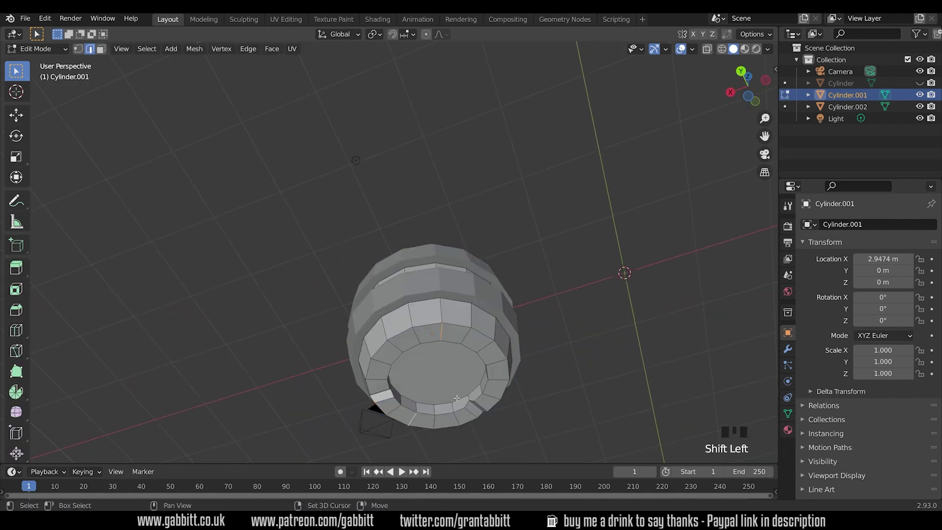
key("g")
key("z")
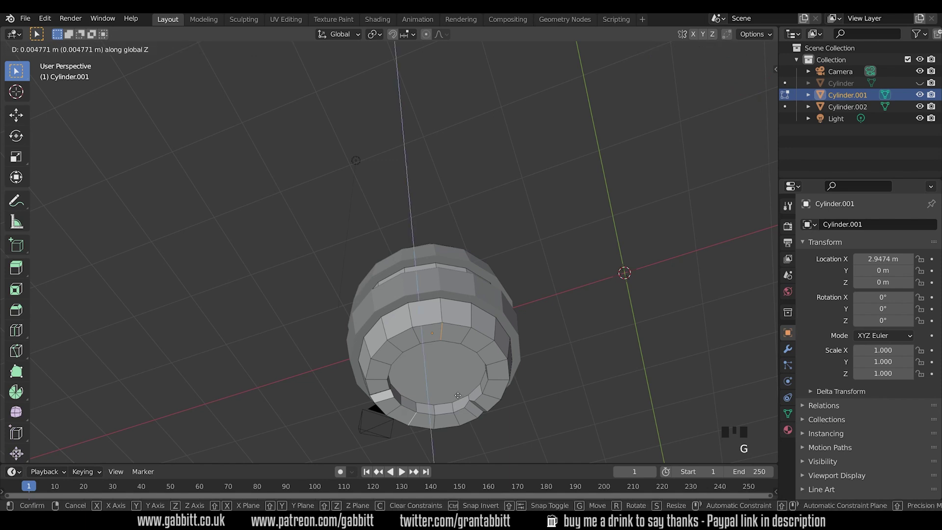
left_click(460, 390)
middle_click_drag(460, 390, 393, 388)
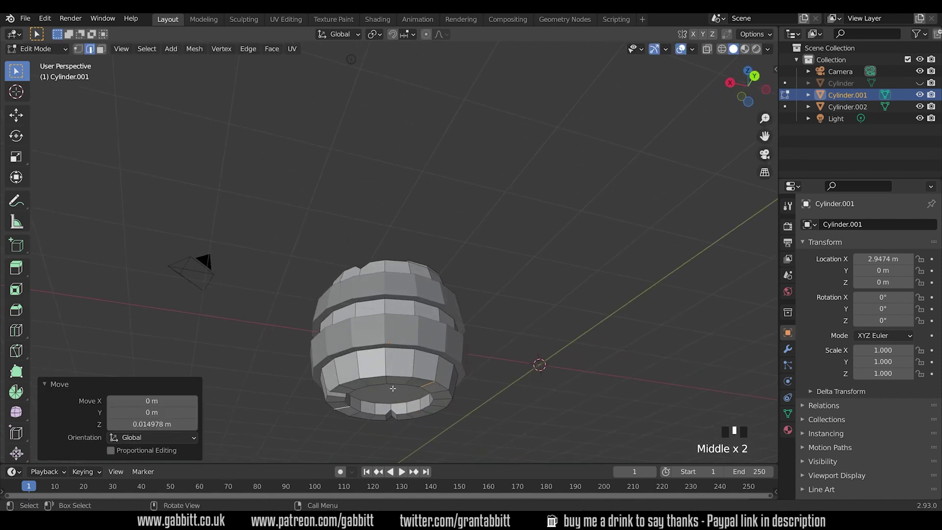
Select two separate faces of the bottom rim, move them slightly along Z and leave Edit Mode
key("3")
left_click(376, 381)
left_click(431, 411, "shift")
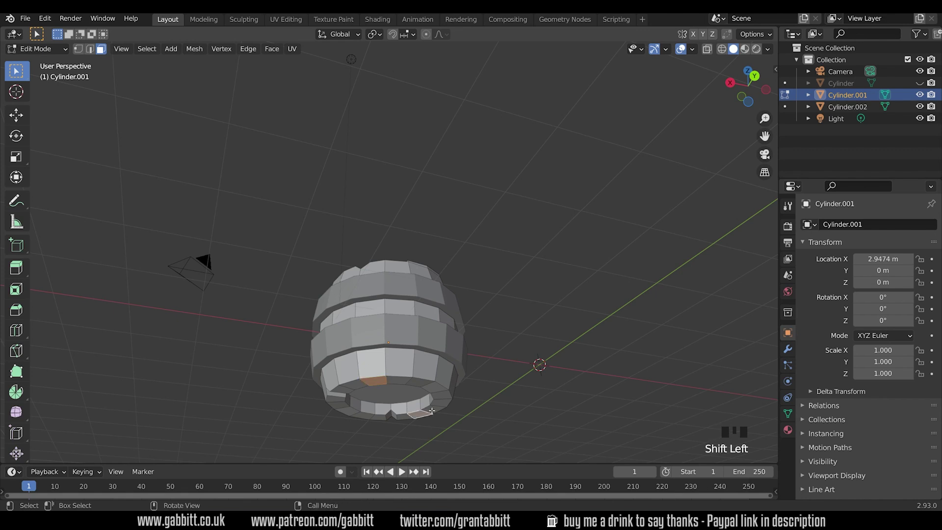
key("g")
key("z")
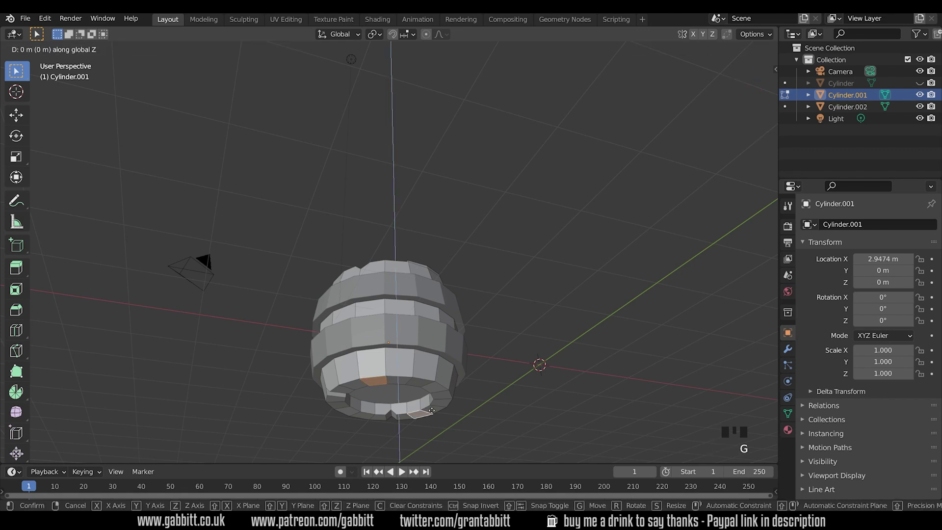
left_click(436, 424)
middle_click_drag(435, 424, 409, 394)
middle_click_drag(478, 392, 447, 323)
key("Tab")
Edit the separate bands object and vertex-bevel one outer vertex on the upper band's top edge
scroll(444, 323, "up", 3)
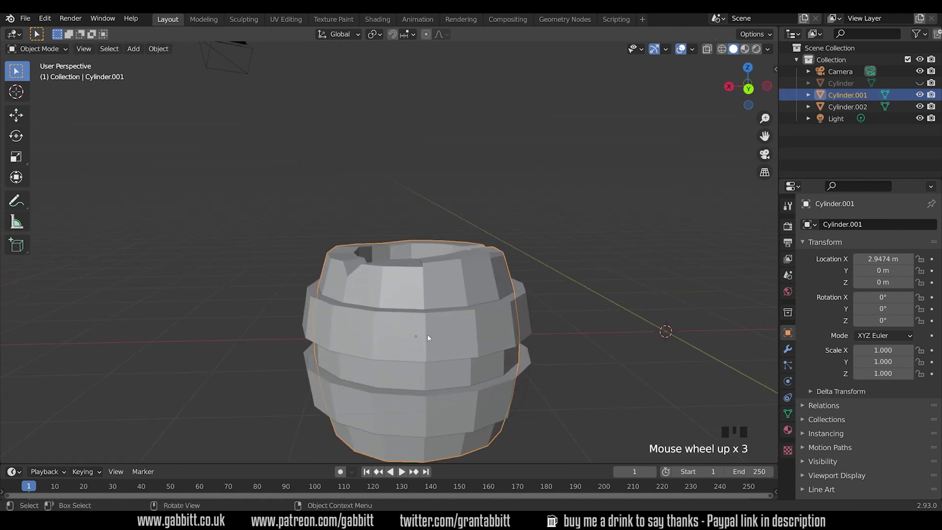
left_click(534, 339)
key("Tab")
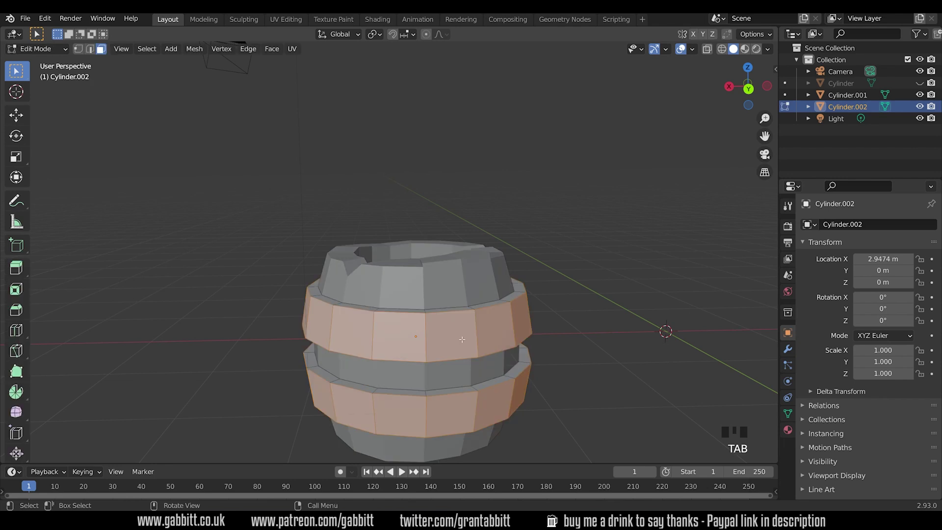
key("1")
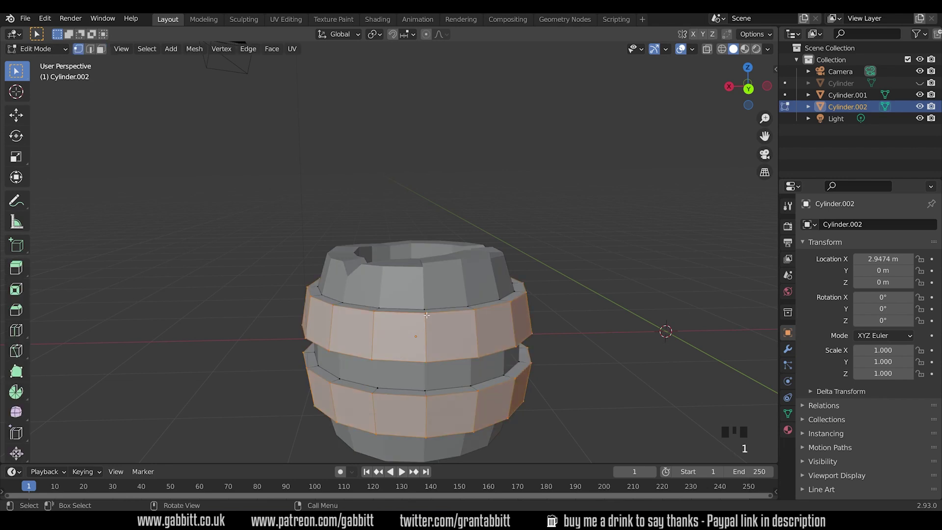
left_click(430, 314)
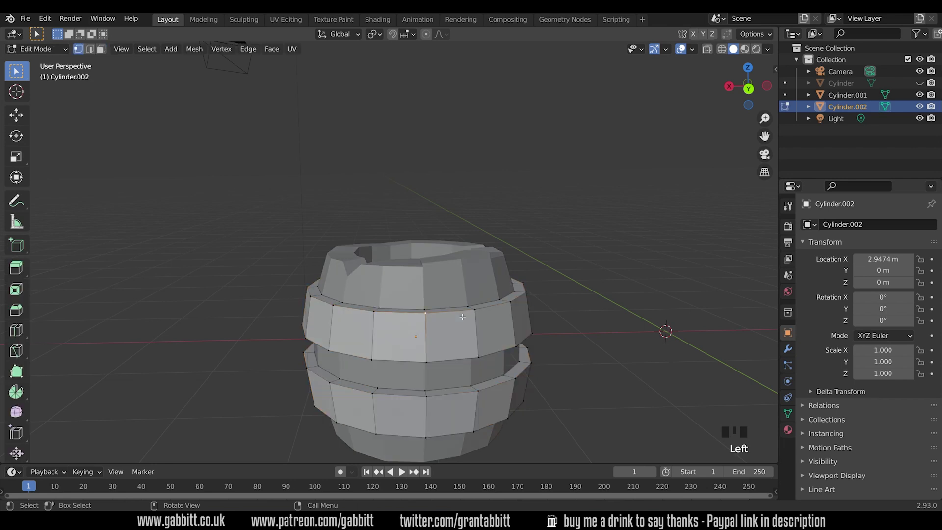
key("shift+ctrl+b")
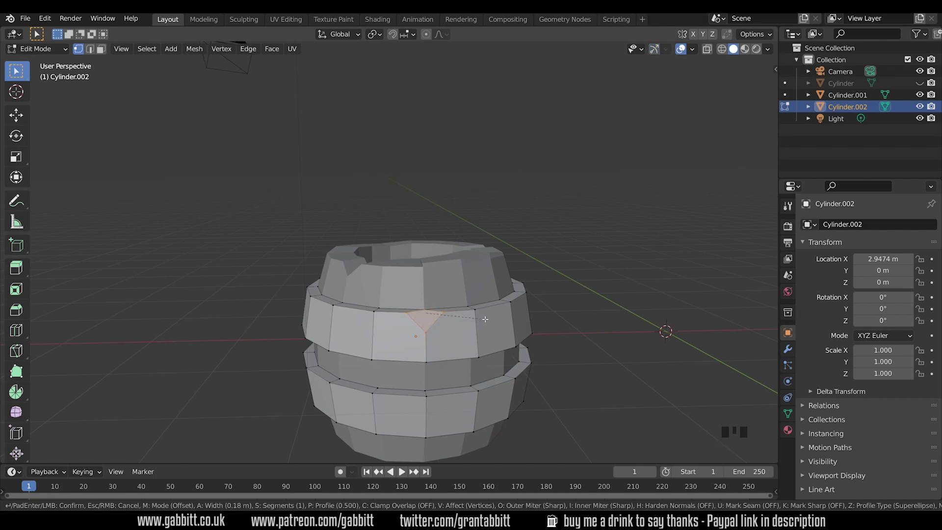
left_click(477, 320)
Undo the last edits to the upper band's top-edge vertex and vertex-bevel it again with a width of about 0.089 m
middle_click_drag(476, 319, 486, 361)
scroll(381, 359, "up", 3)
left_click(486, 361)
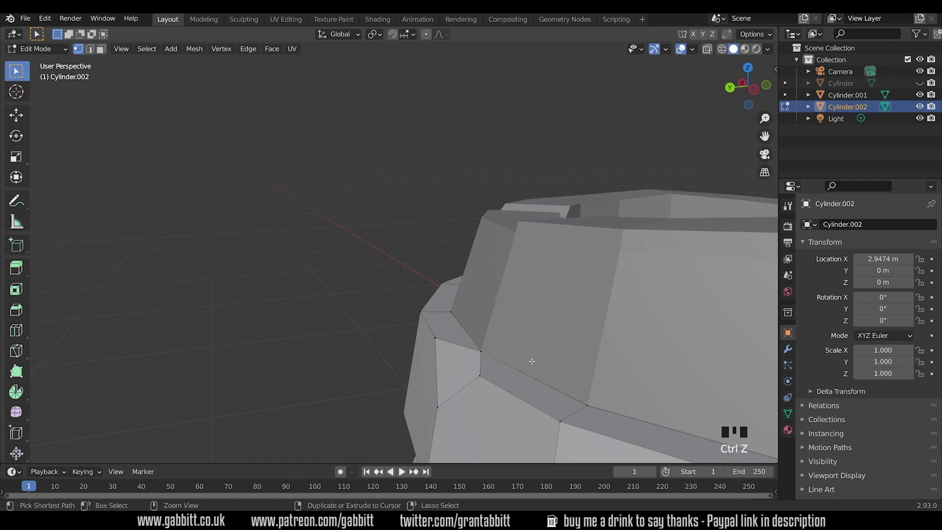
key("ctrl+z")
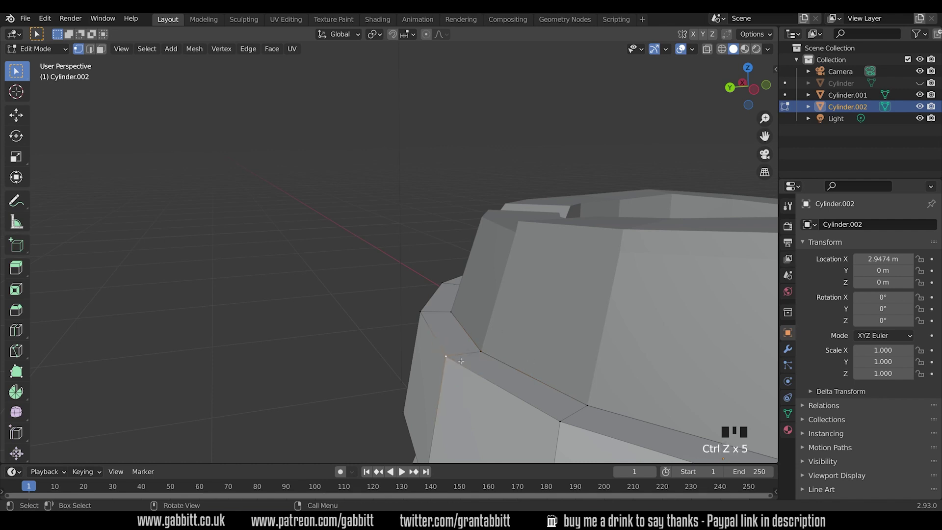
key("shift+ctrl+b")
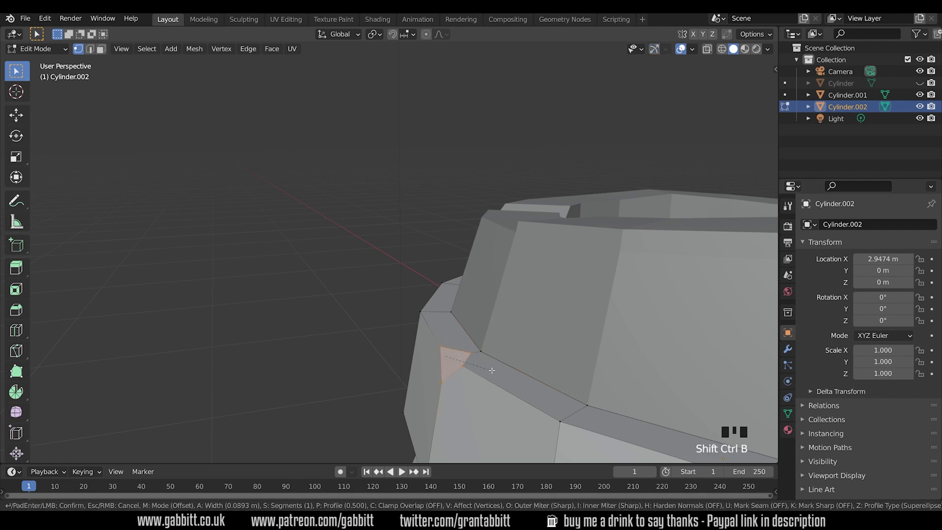
left_click(492, 370)
Slide the chip's two outer corner vertices apart along the upper band's top edge, by factors of about 0.31 and 0.24
middle_click_drag(476, 374, 486, 369)
left_click(489, 369)
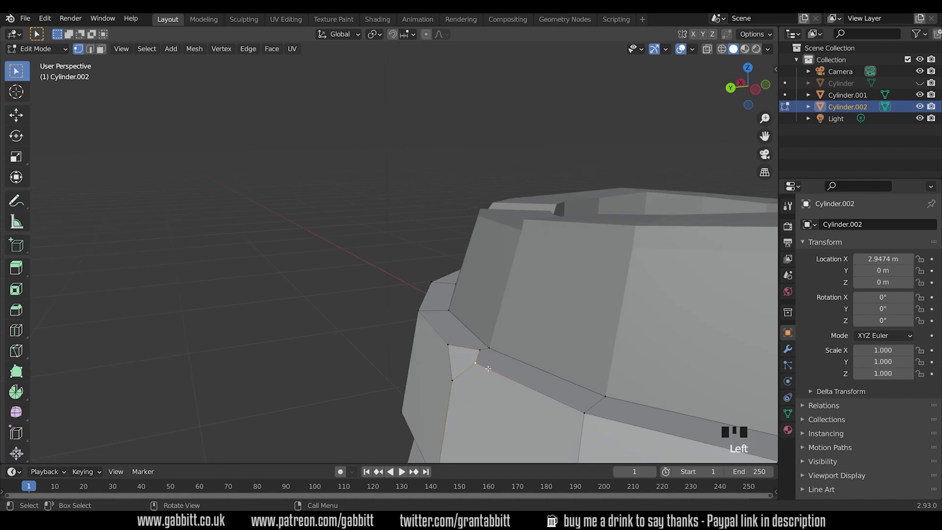
key("g")
key("g")
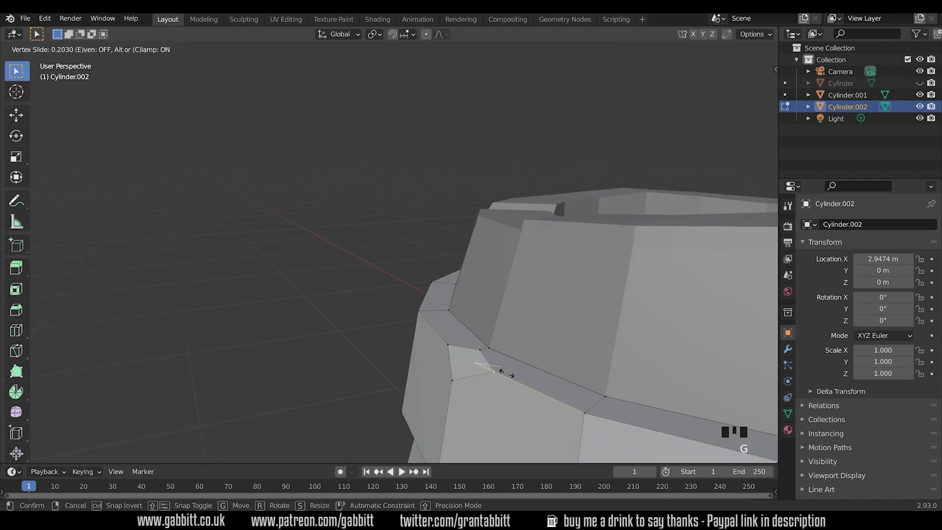
left_click(518, 377)
middle_click_drag(517, 377, 492, 333)
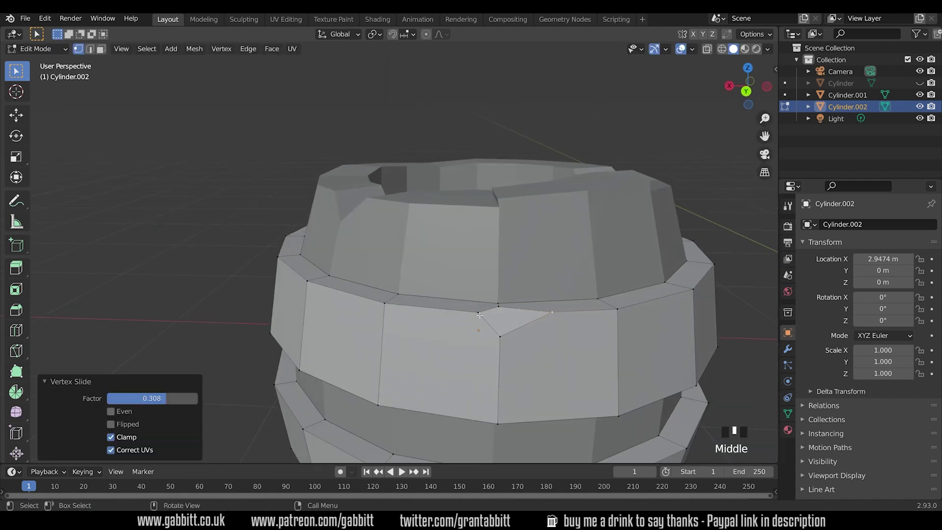
key("g")
key("g")
left_click(455, 314)
Connect the chip's lower vertex to the inner vertex above it on the upper band and leave Edit Mode
middle_click_drag(456, 314, 535, 344)
middle_click_drag(470, 293, 478, 309)
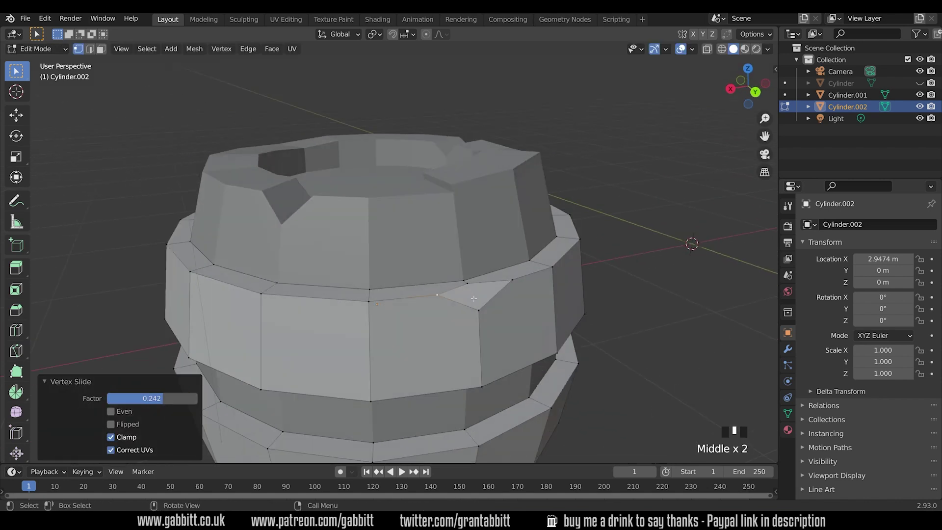
left_click(479, 311)
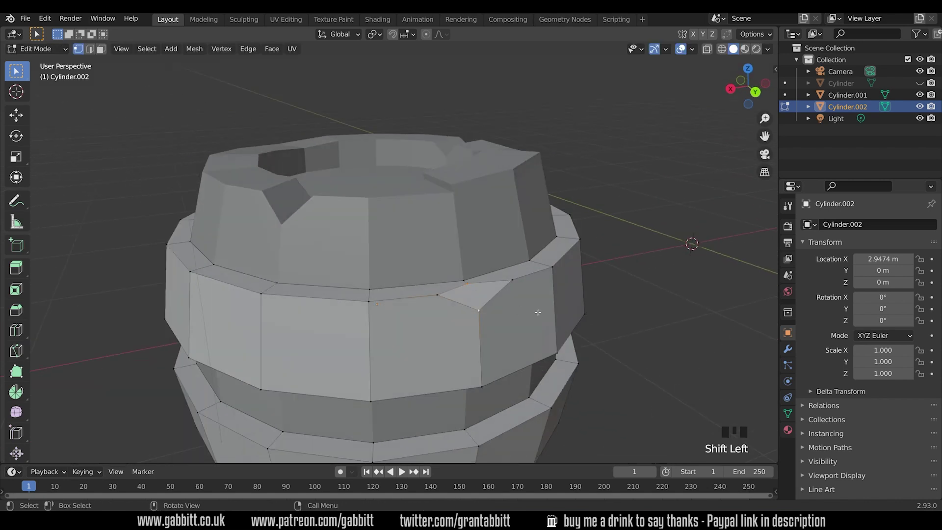
key("j")
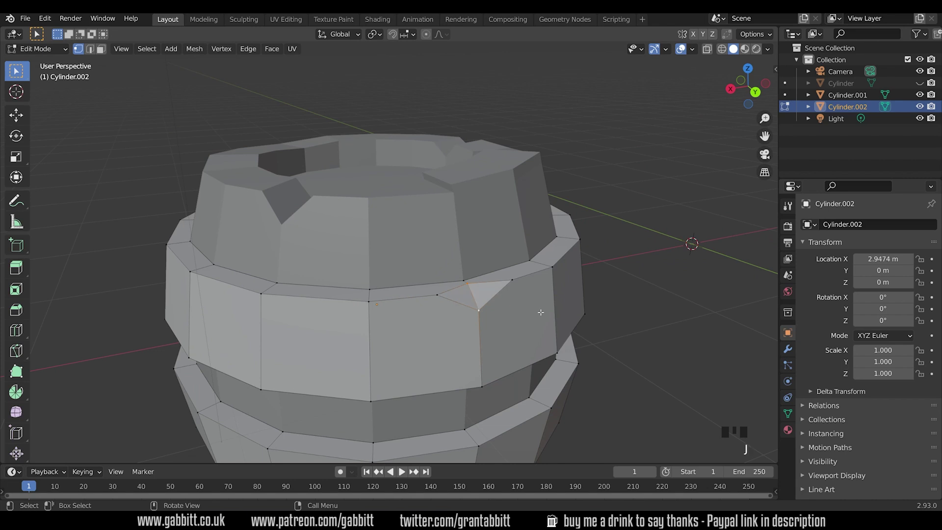
key("Tab")
Edit the bands again, box-select a vertex pair on the upper band's top edge and move it about 0.023 m down along Z
scroll(636, 352, "down", 3)
middle_click_drag(636, 352, 528, 311)
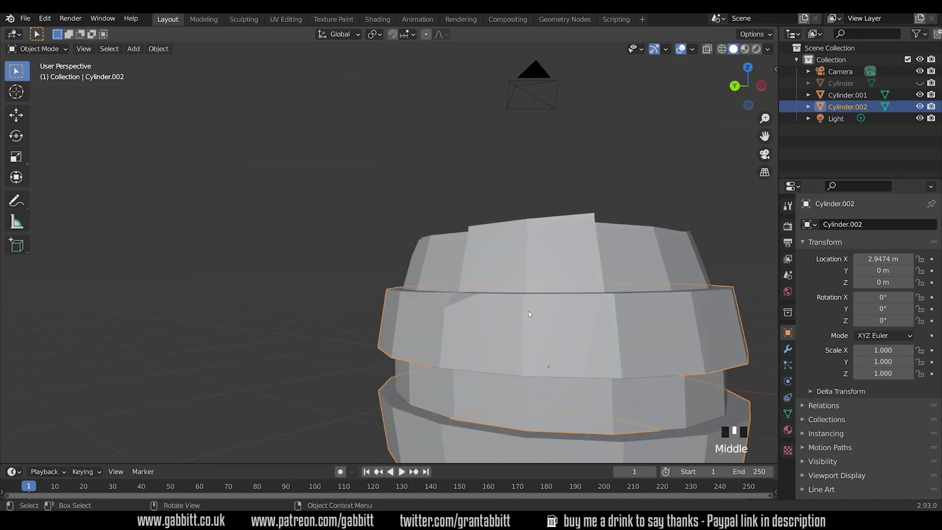
scroll(531, 343, "down", 3)
mouse_move(531, 343)
middle_mouse_down()
mouse_move(546, 365)
mouse_move(520, 351)
mouse_move(516, 358)
mouse_move(530, 334)
middle_mouse_up()
key("Tab")
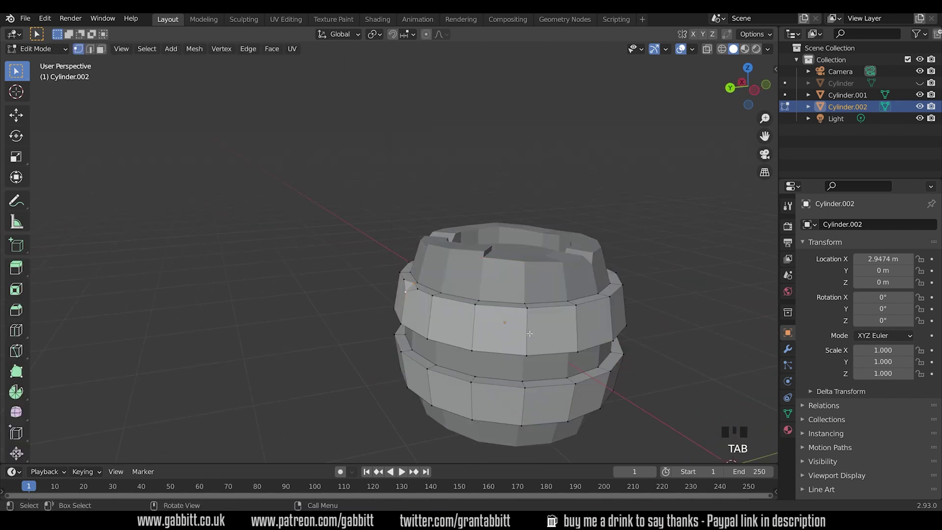
scroll(539, 326, "up", 2)
left_click(583, 328)
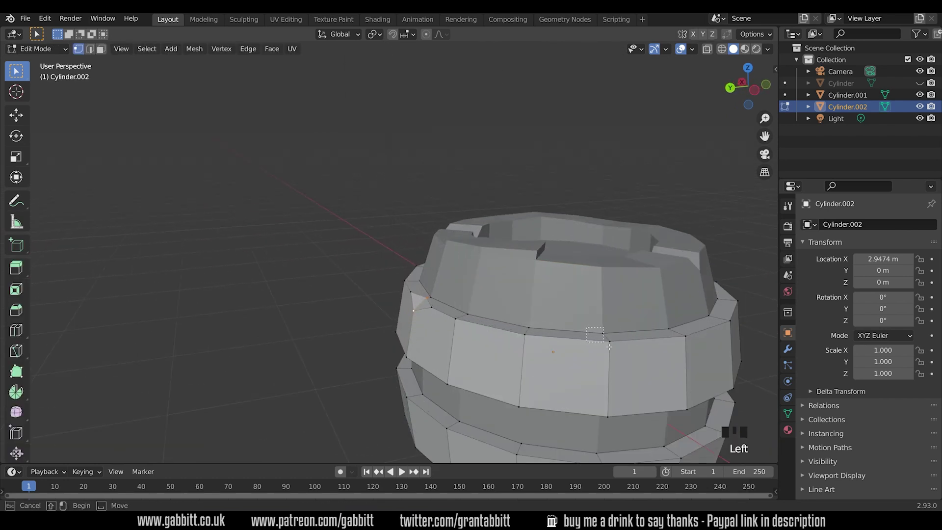
middle_click_drag(639, 345, 610, 352, "shift")
key("g")
key("z")
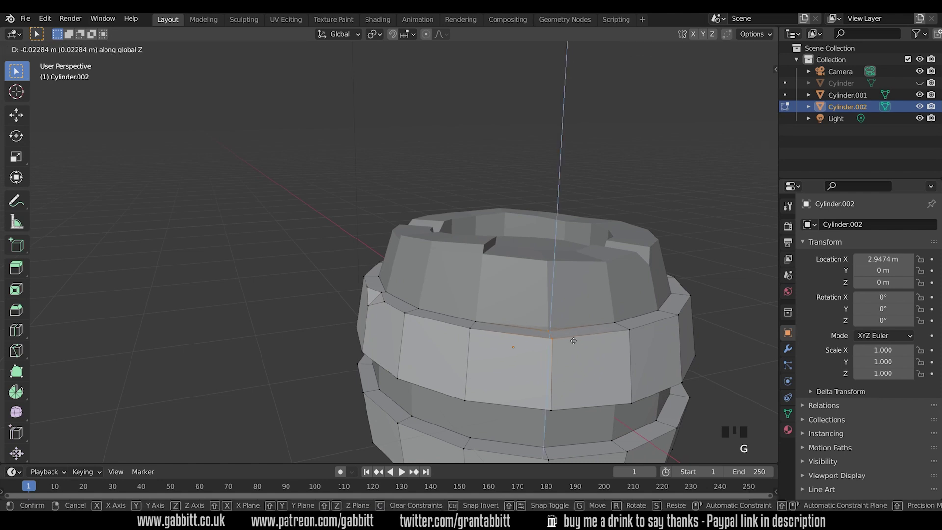
left_click(573, 340)
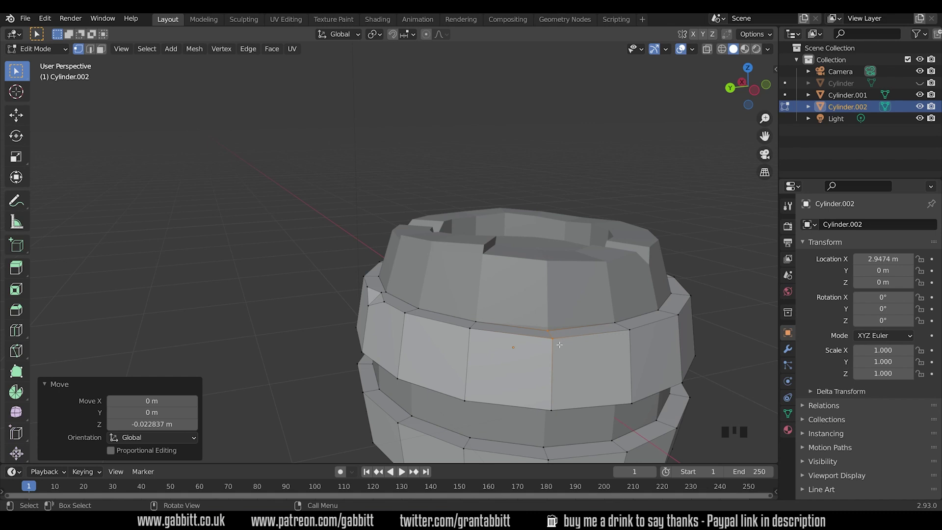
Move further vertices on the bands slightly out of line, including a lower-band top-edge pair moved about 0.027 m down
middle_click_drag(559, 345, 554, 305)
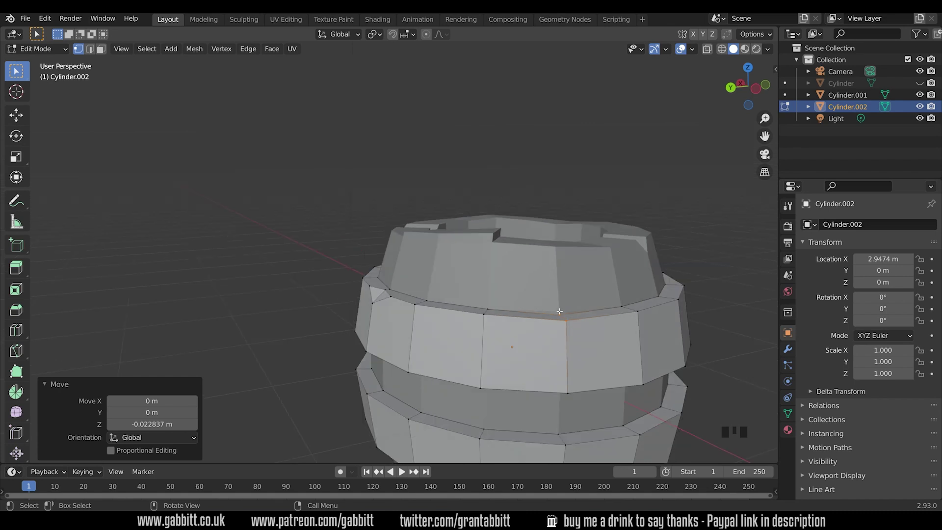
middle_click_drag(531, 377, 448, 357)
left_click(450, 338)
key("g")
left_click(450, 339)
key("g")
left_click(338, 350)
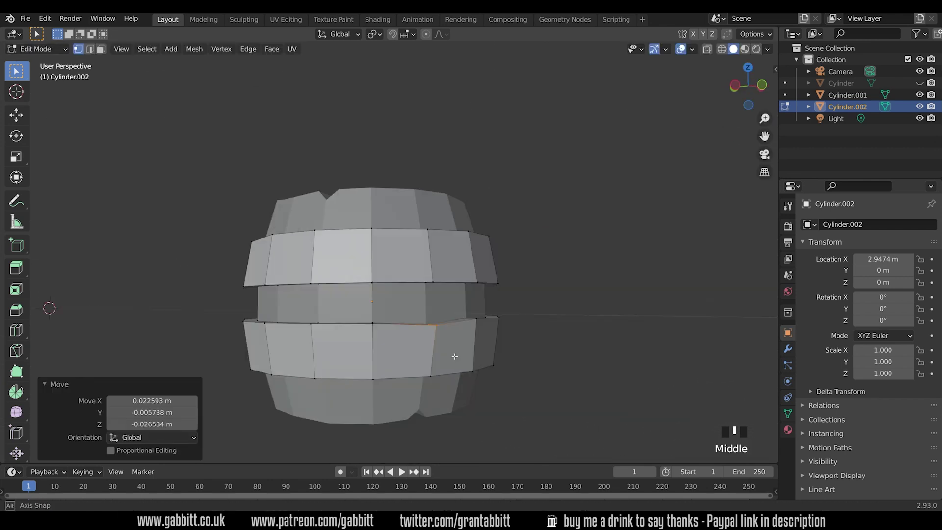
key("g")
left_click(524, 378)
Vertex-bevel one outer vertex on the lower band's top edge with a width of about 0.092 m
middle_click_drag(524, 378, 457, 379, "shift")
left_click(434, 362)
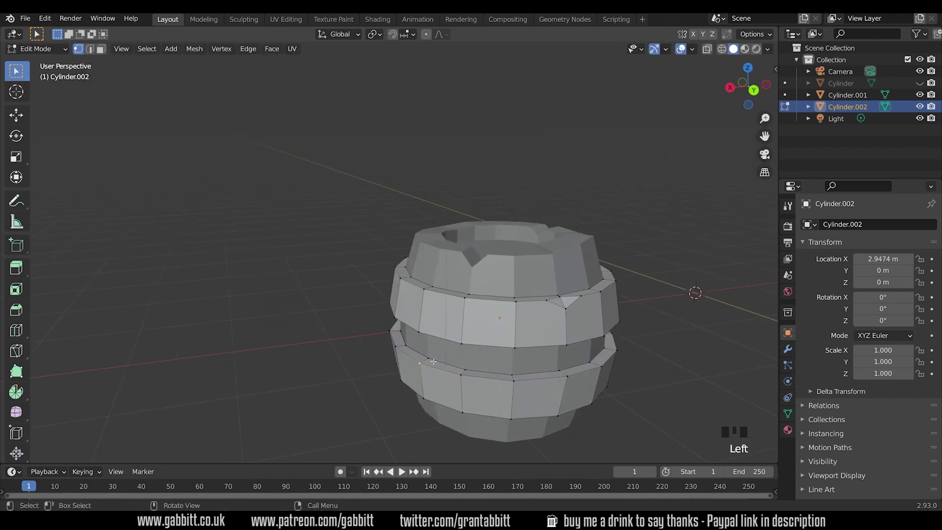
key("shift+ctrl+b")
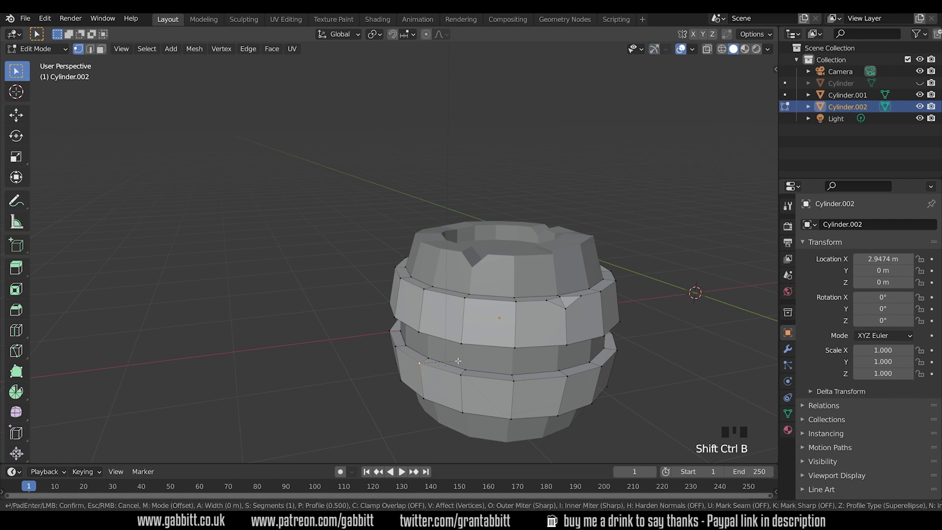
left_click(417, 393)
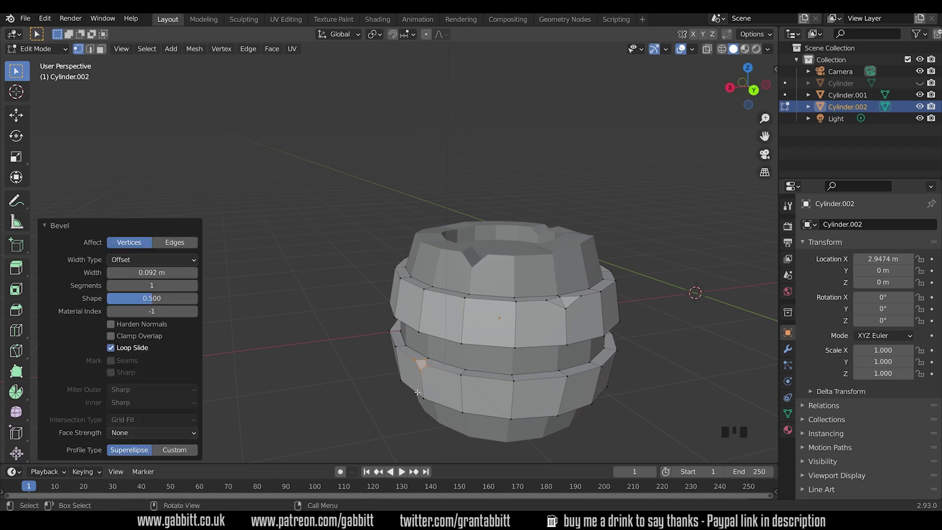
Connect the lower vertex of the lower band's chip to the inner vertex above it
middle_click_drag(417, 393, 397, 304)
scroll(432, 373, "up", 5)
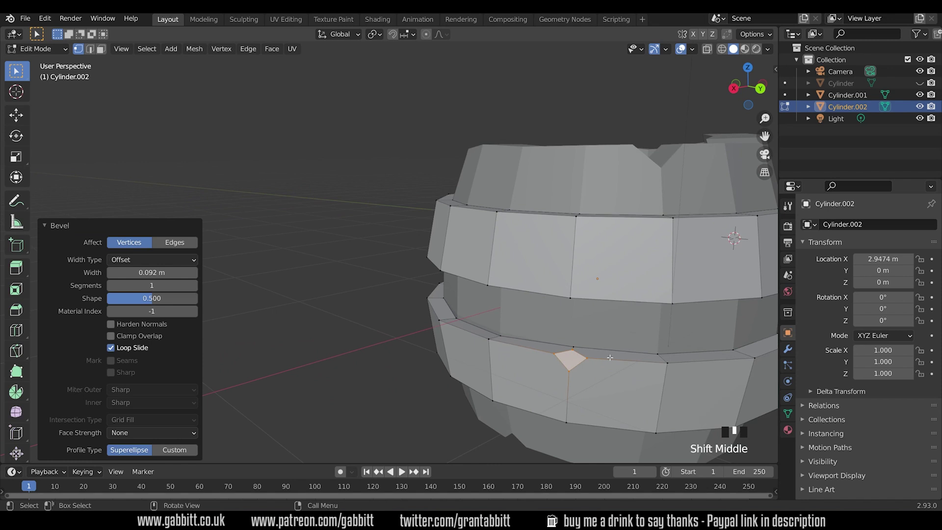
left_click(583, 360)
left_click(624, 358, "shift")
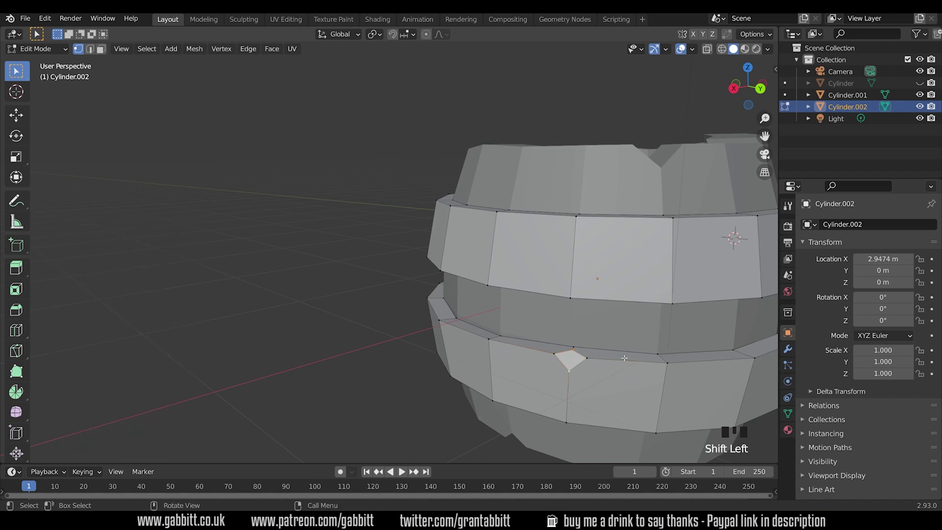
Slide one corner vertex of the lower band's chip outward along the top edge by a factor of about 0.32 and leave Edit Mode
left_click(603, 357)
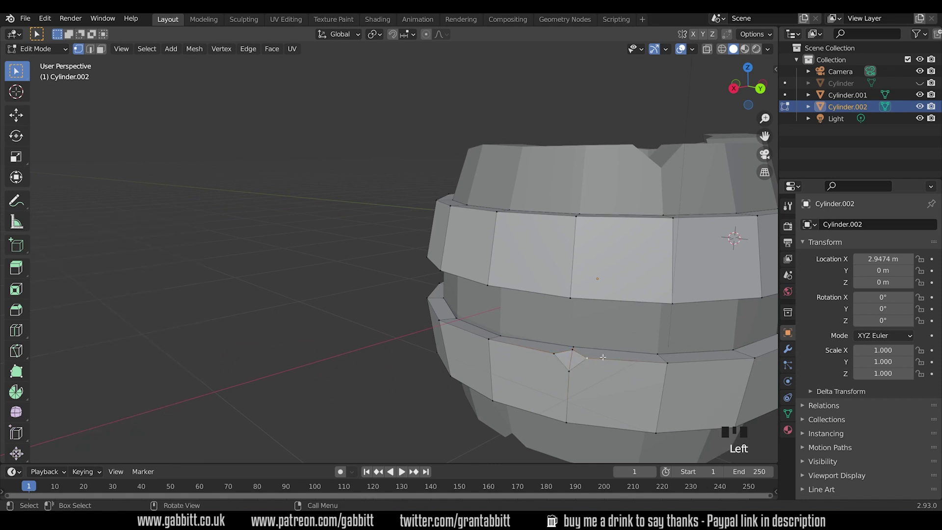
key("g")
key("g")
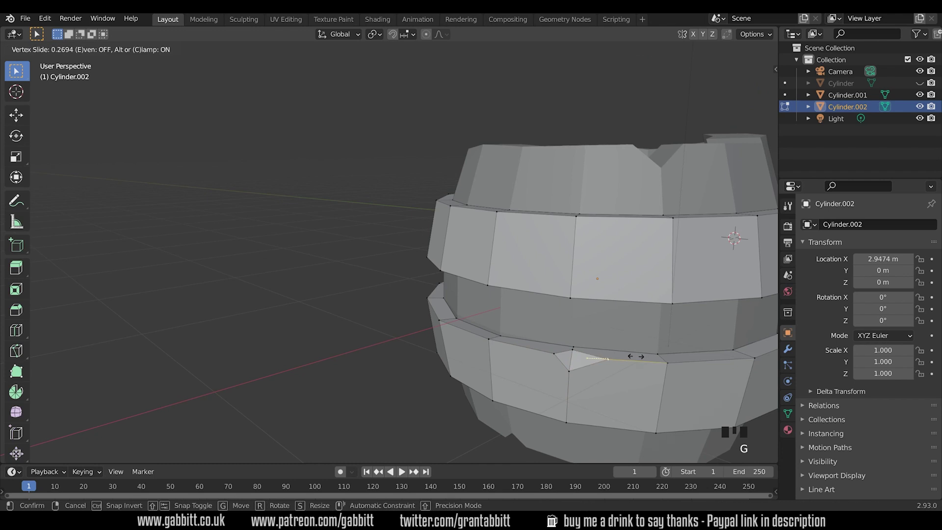
left_click(647, 356)
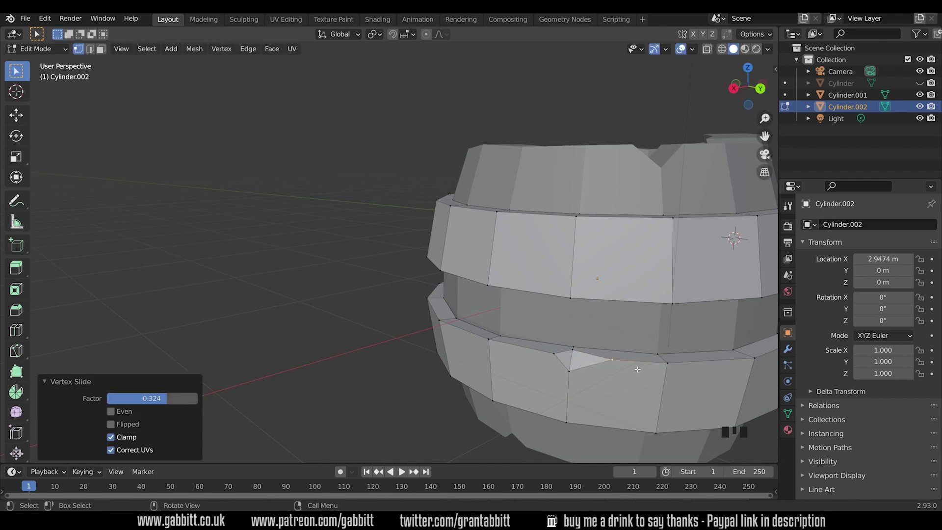
key("Tab")
scroll(619, 372, "down", 4)
middle_click_drag(626, 375, 553, 347, "shift")
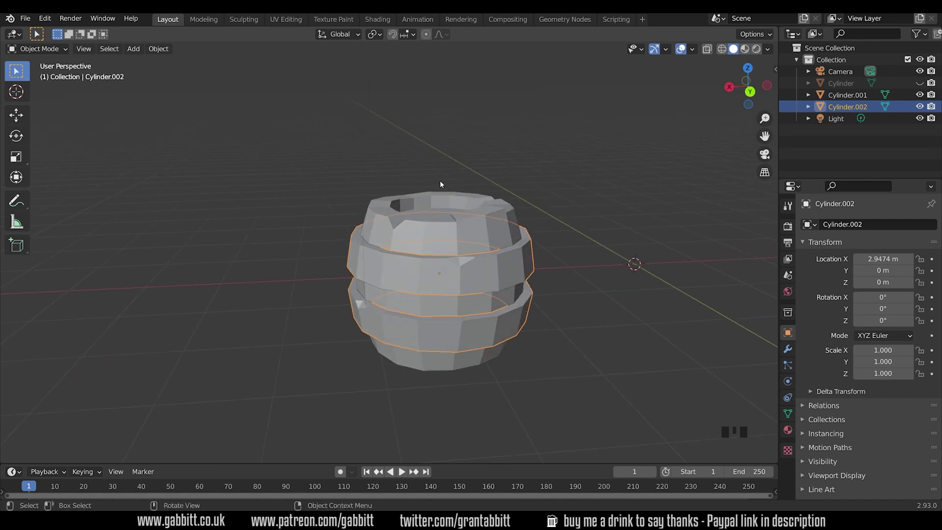
Switch to the Shading workspace and give the barrel body a new material named "wood"
left_click(377, 19)
key("KP_Decimal")
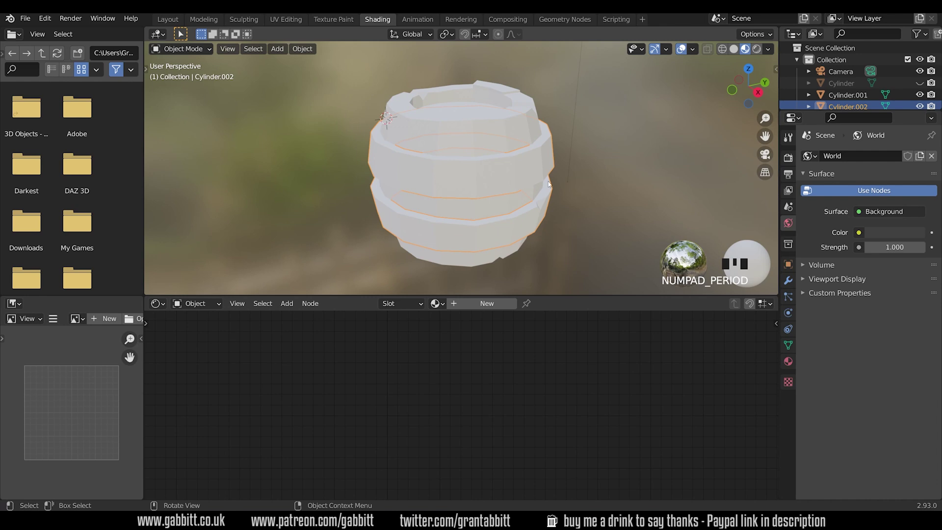
left_click(503, 131)
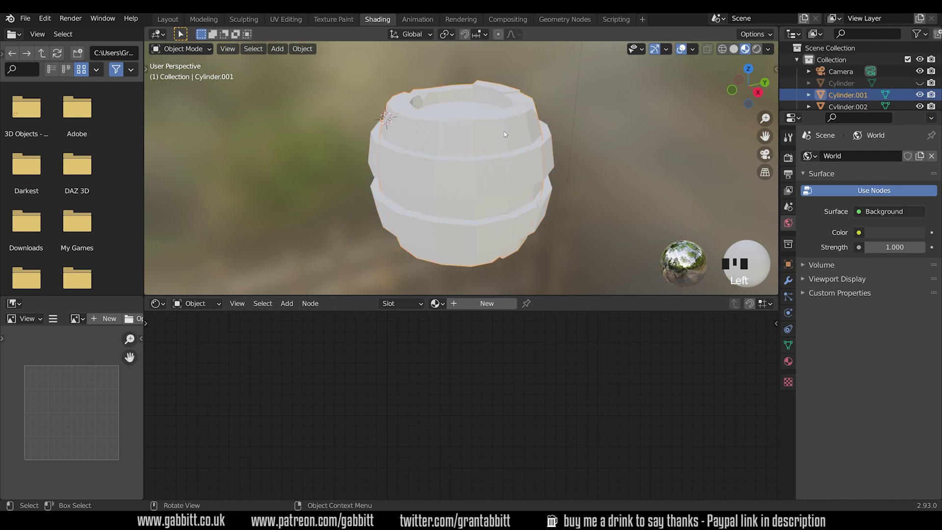
left_click(480, 304)
left_click(491, 303)
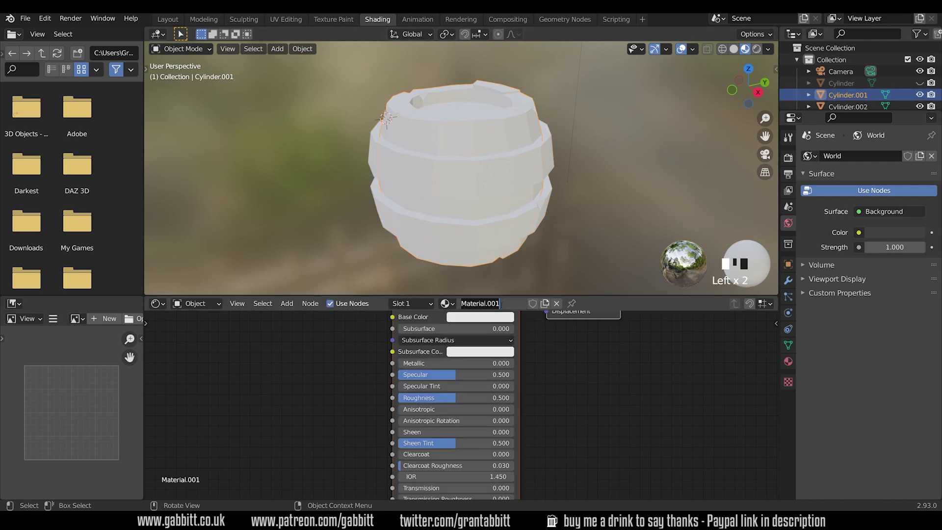
type("wood")
key("Return")
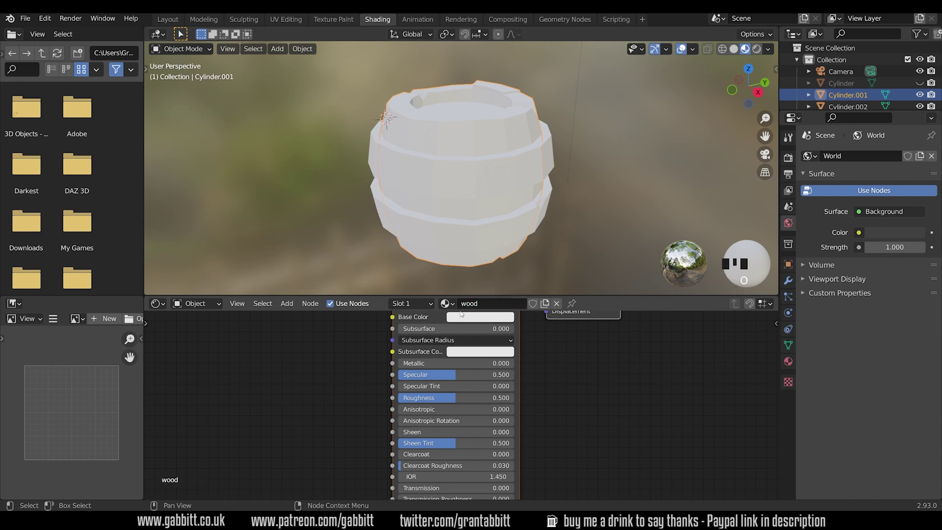
Set the wood material's Base Color to a dark reddish brown with hue 0.028, saturation about 0.91 and value 0.177
scroll(535, 343, "down", 2)
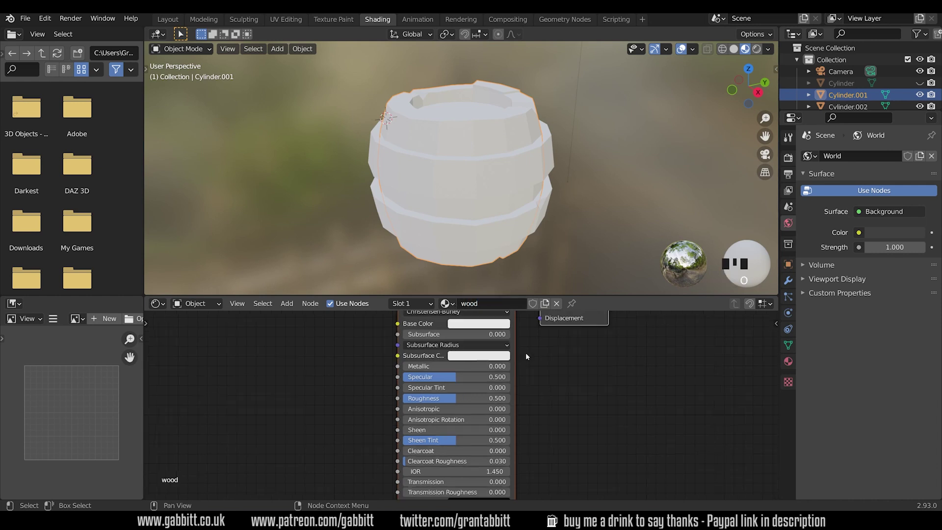
middle_click_drag(526, 352, 538, 410)
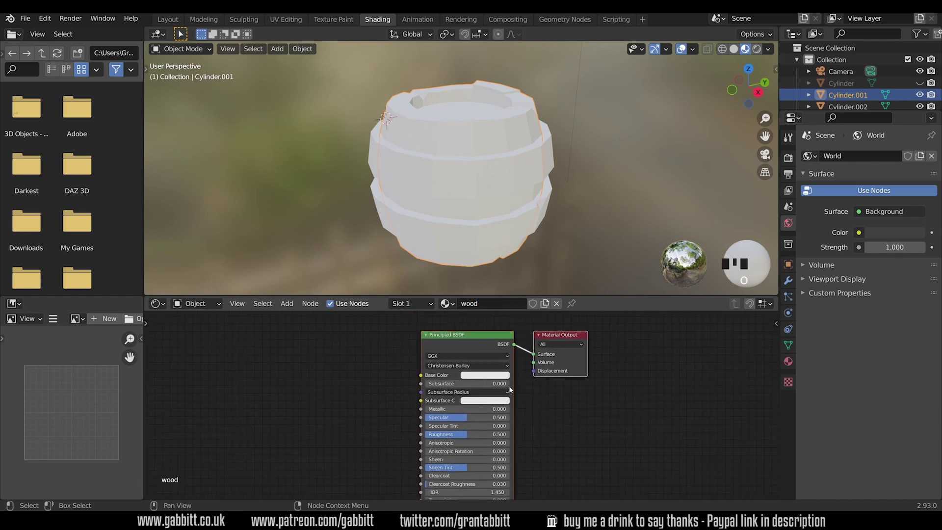
left_click(479, 379)
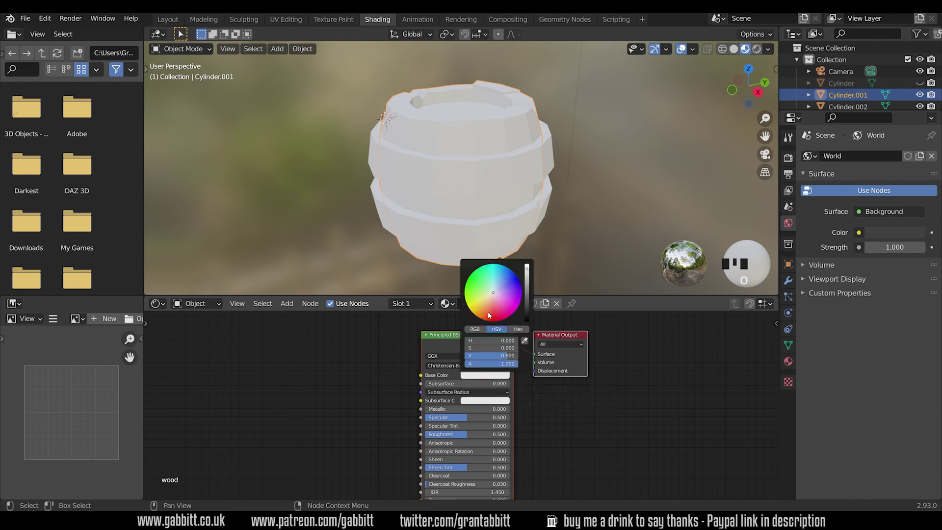
left_click(488, 315)
left_click(528, 295)
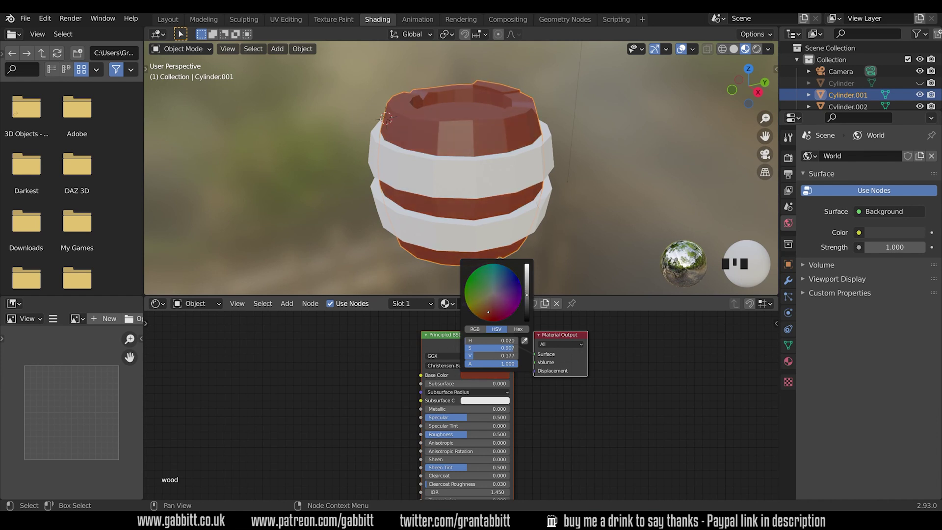
mouse_move(471, 169)
middle_mouse_down()
mouse_move(456, 162)
mouse_move(477, 161)
middle_mouse_up()
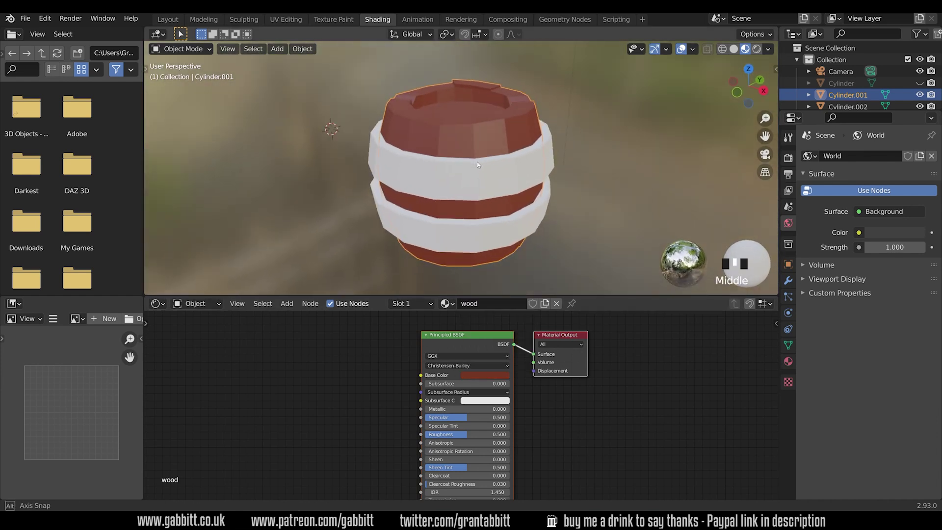
left_click(481, 374)
left_click(487, 312)
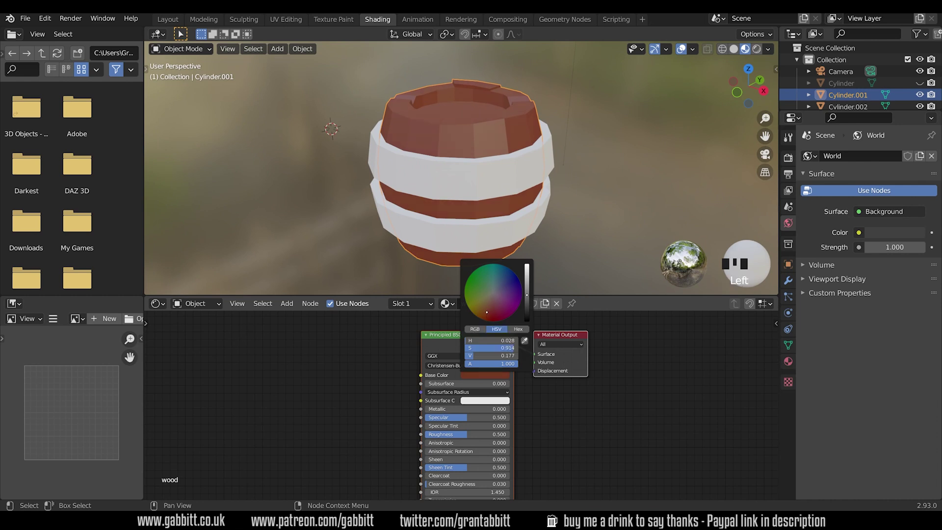
Darken the wood material's Base Color to a value of about 0.129 and raise its Roughness to about 0.847
left_click_drag(528, 298, 528, 302)
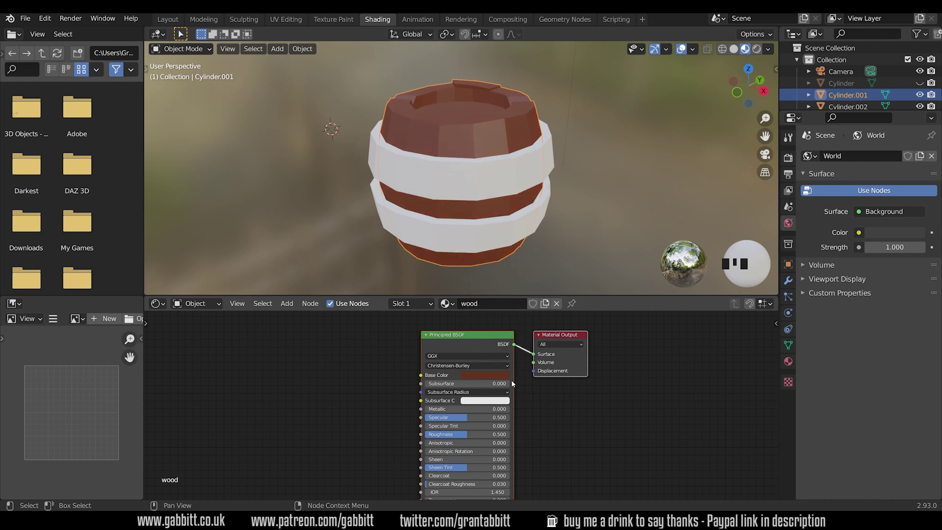
left_click_drag(470, 434, 497, 434)
middle_click_drag(540, 231, 505, 219)
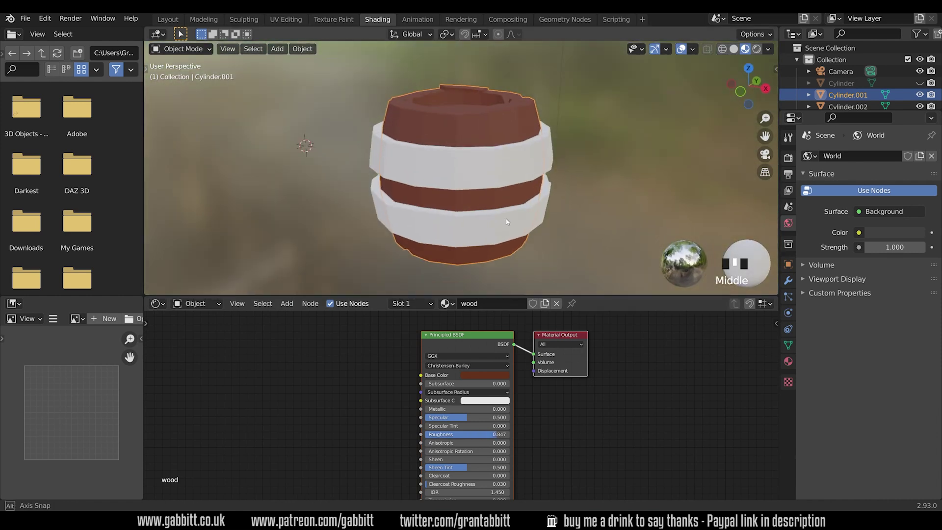
Desaturate the wood material's Base Color to a muted greyish brown
left_click(488, 376)
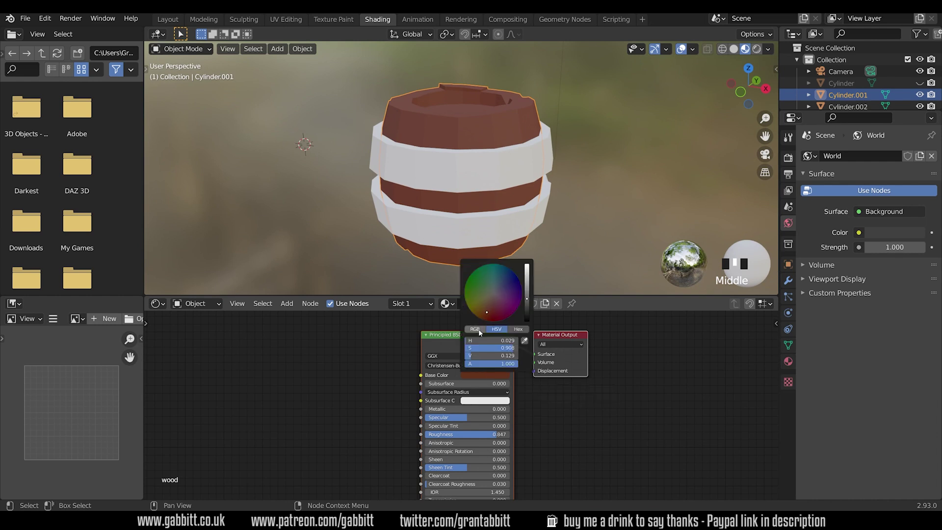
scroll(482, 378, "up", 3)
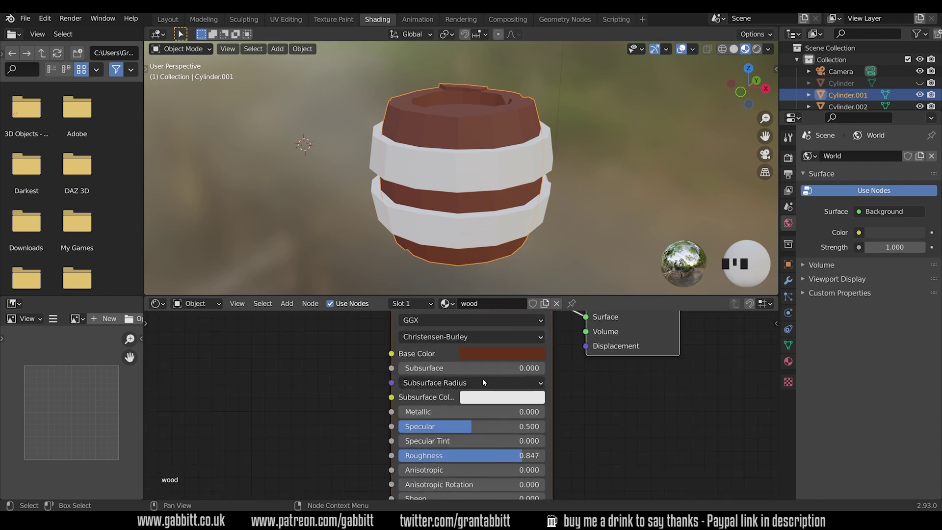
left_click(481, 434)
left_click_drag(486, 328, 488, 310)
left_click_drag(554, 302, 554, 304)
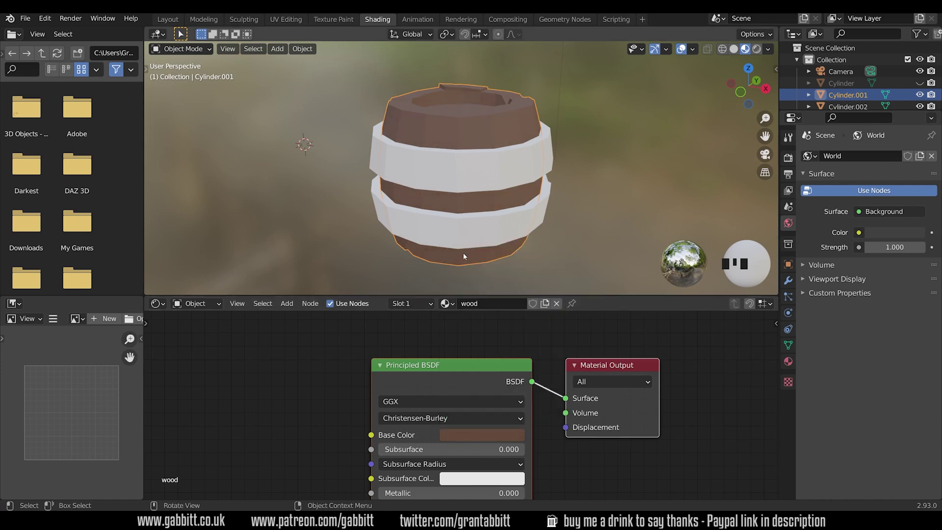
Give the barrel's separate bands a new material named "metal"
left_click(468, 189)
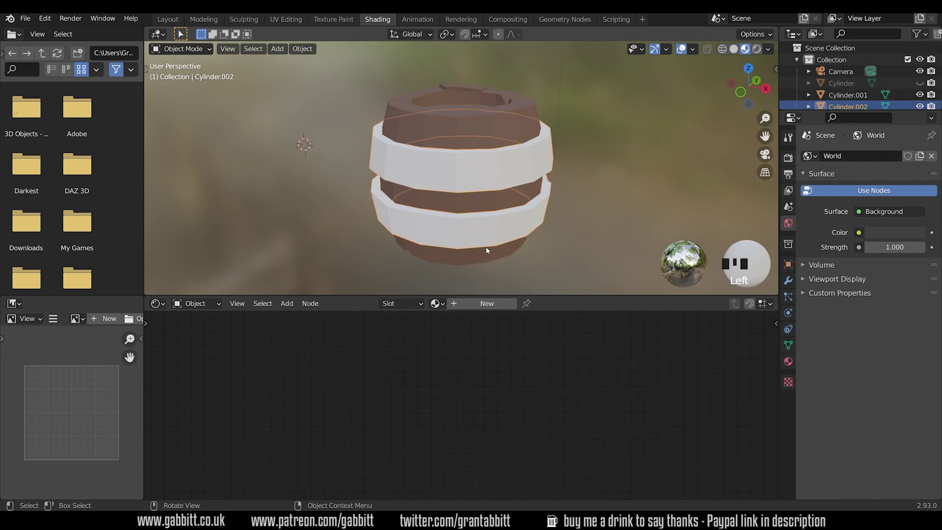
left_click(481, 304)
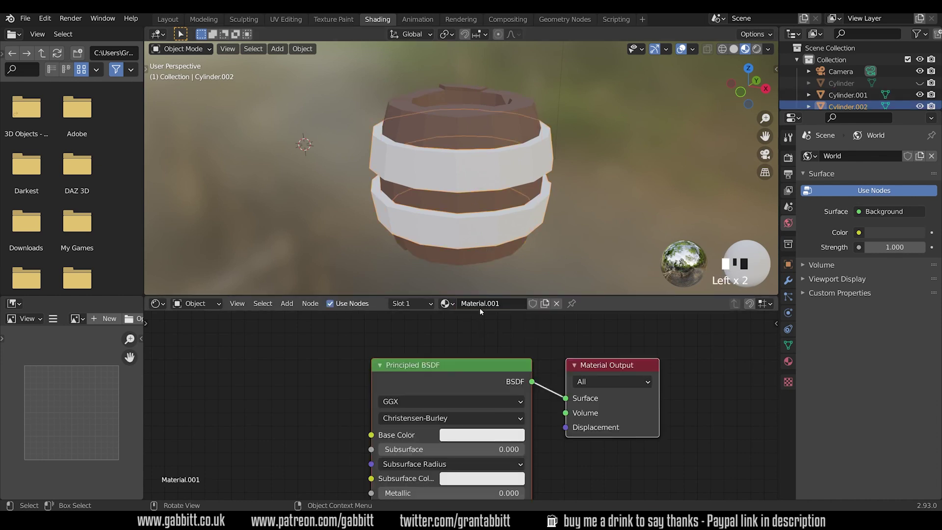
double_click(504, 303)
type("metal")
key("Return")
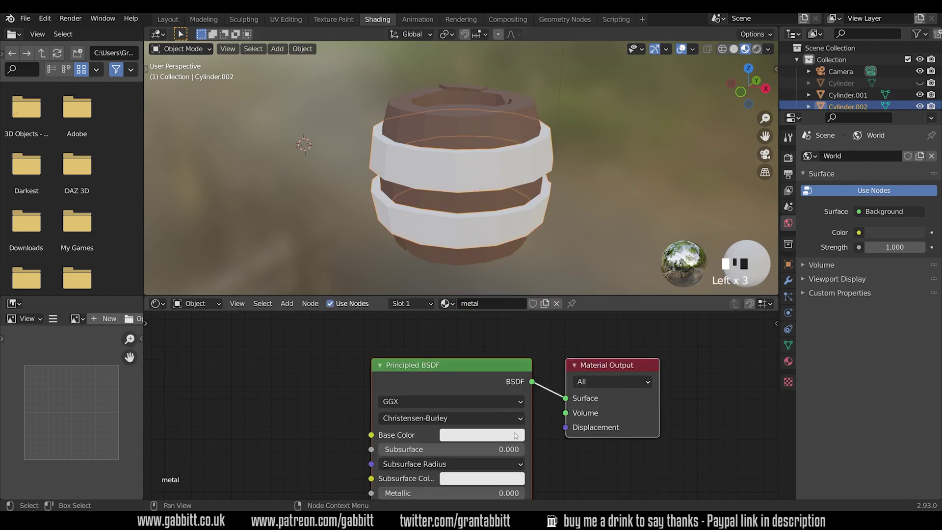
Set the metal material's Metallic to 1.000 and its Base Color to a neutral grey with value about 0.428
scroll(452, 458, "down", 2)
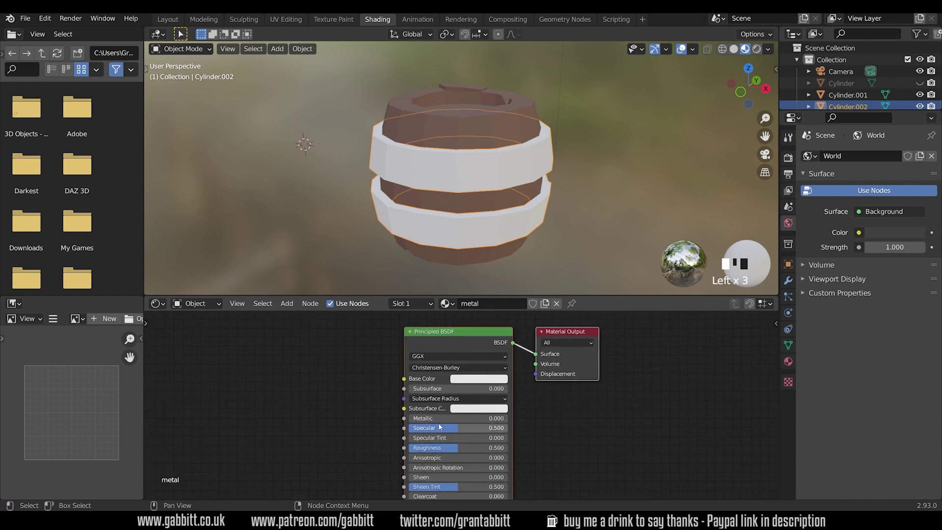
left_click_drag(466, 419, 509, 420)
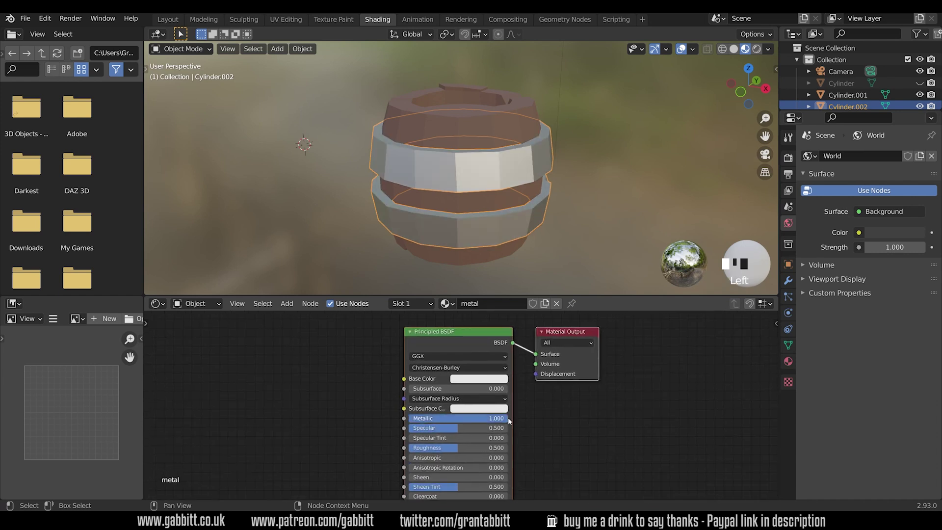
middle_click_drag(471, 162, 491, 196)
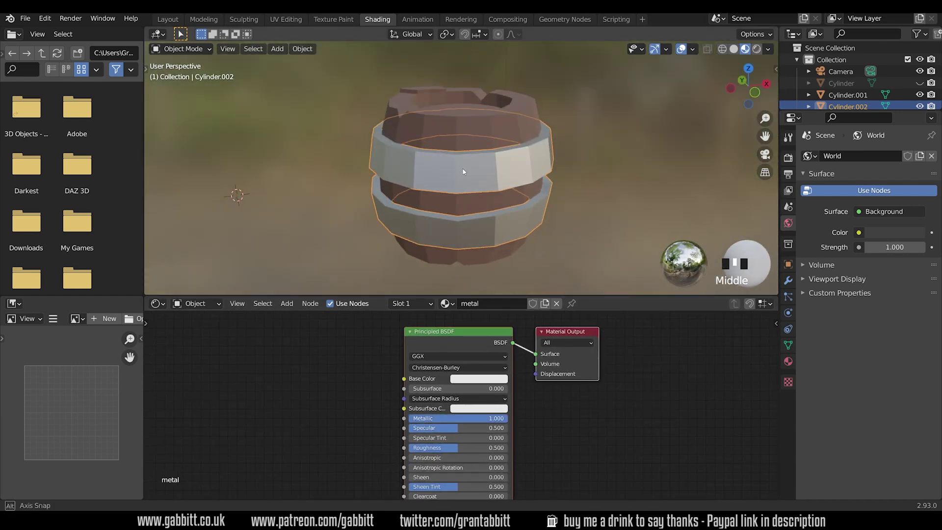
left_click(479, 378)
left_click_drag(506, 356, 472, 356)
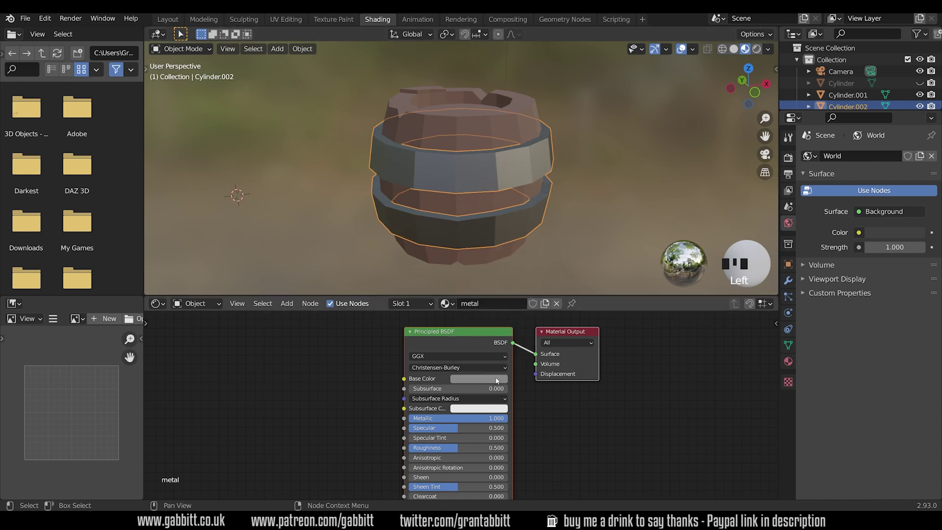
left_click(479, 379)
left_click_drag(529, 280, 529, 270)
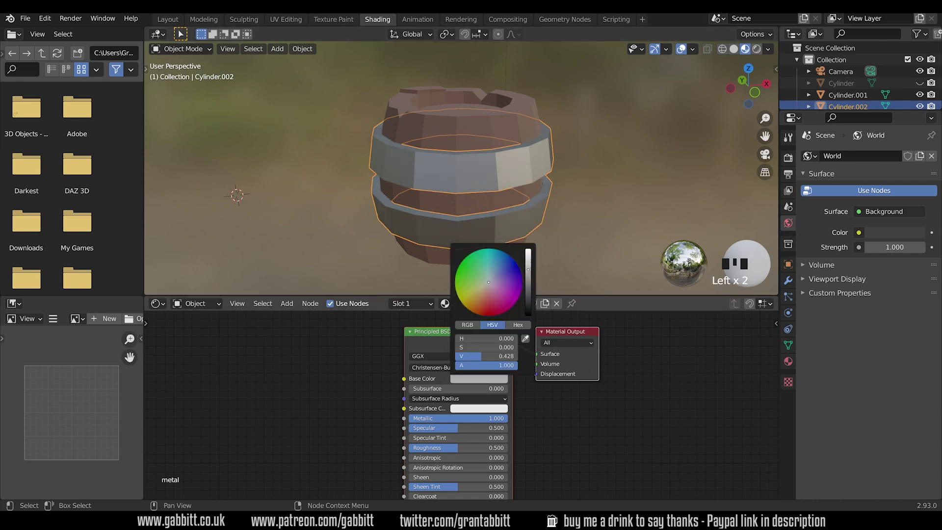
middle_click_drag(511, 202, 526, 219)
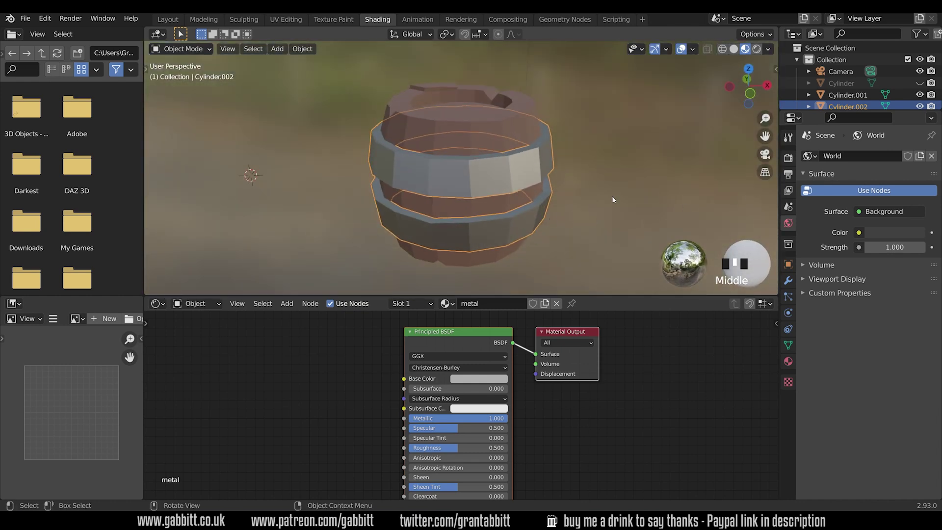
Unhide the one-piece barrel and assign it the existing "wood" material
key("alt+h")
middle_click_drag(433, 210, 494, 211)
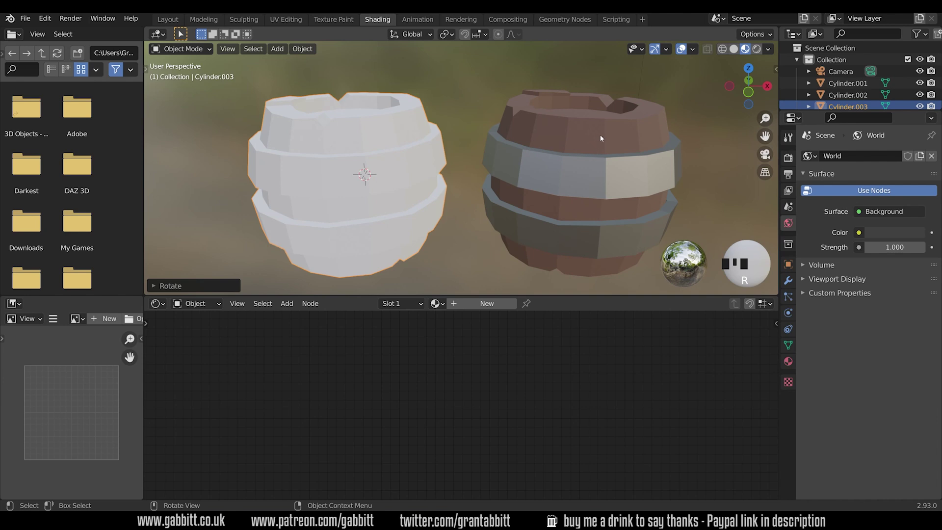
left_click(439, 304)
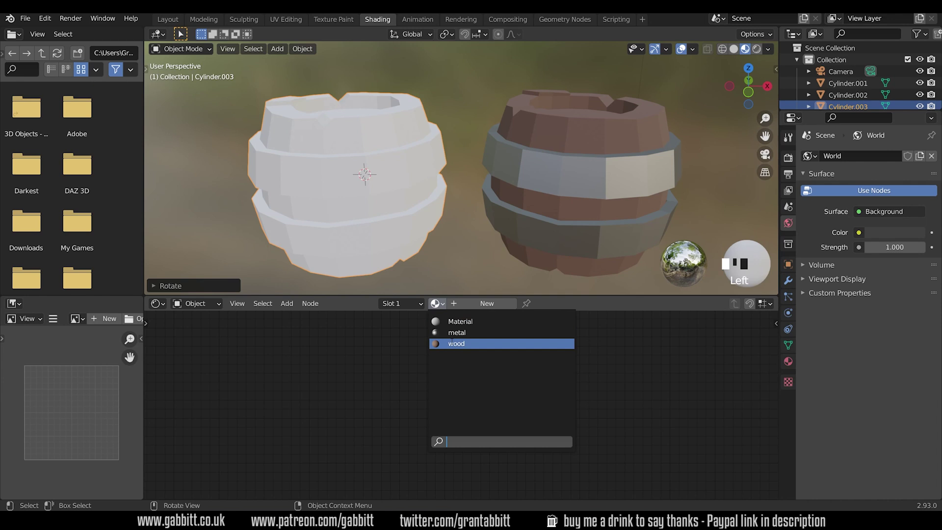
left_click(456, 343)
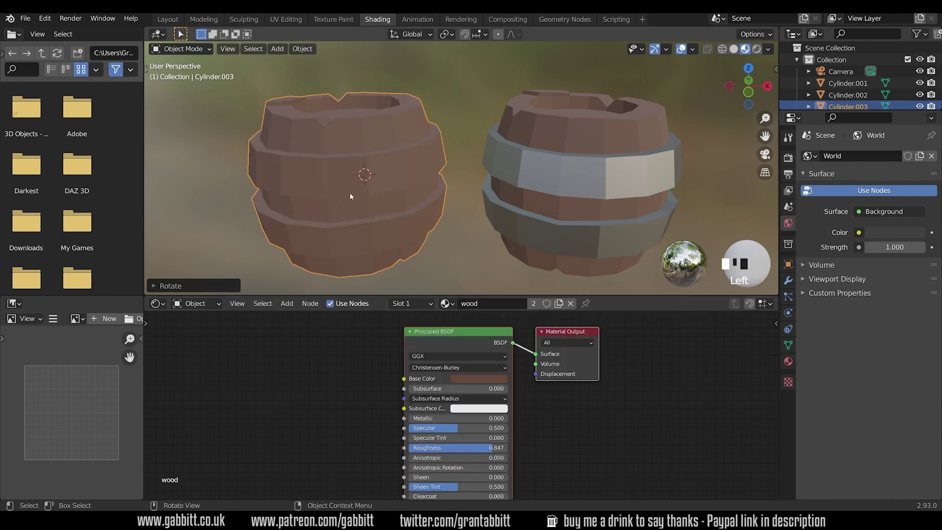
Add a second material slot to the one-piece barrel and put the existing "metal" material in it
left_click(430, 304)
left_click(475, 327)
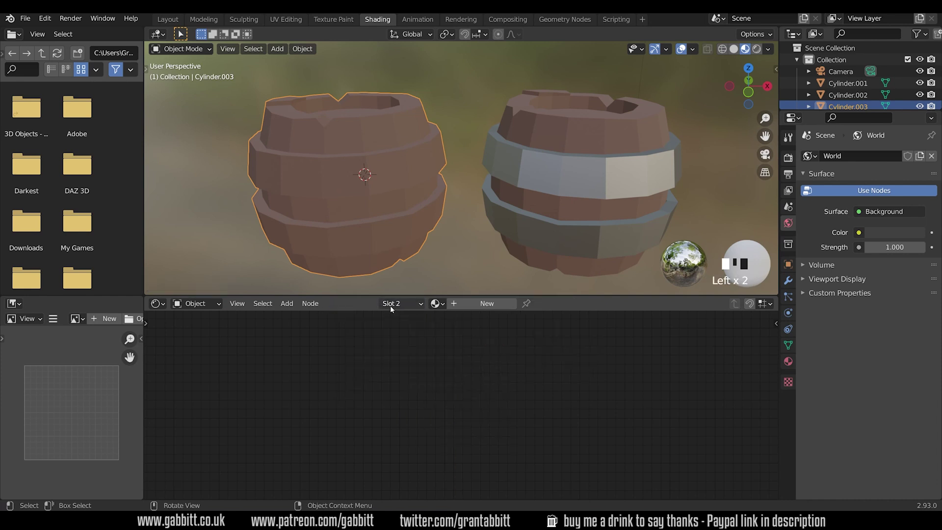
left_click(440, 305)
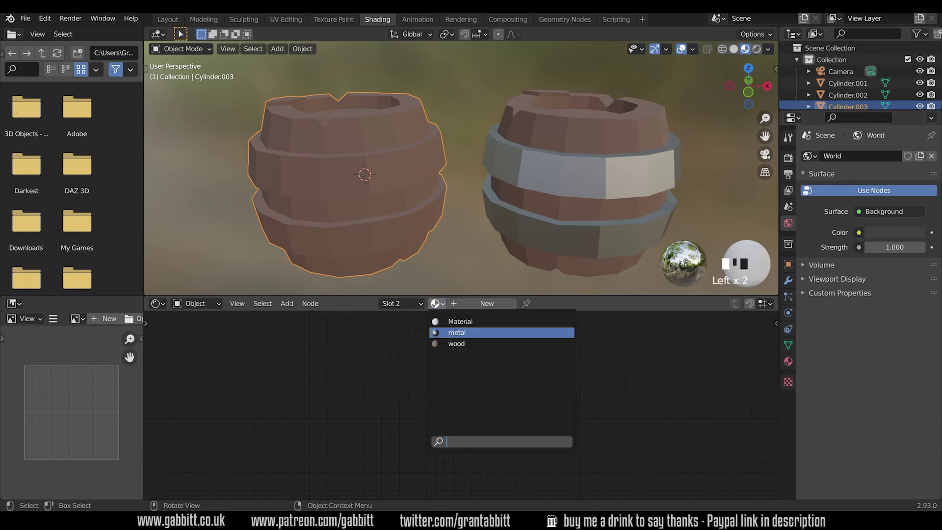
left_click(455, 333)
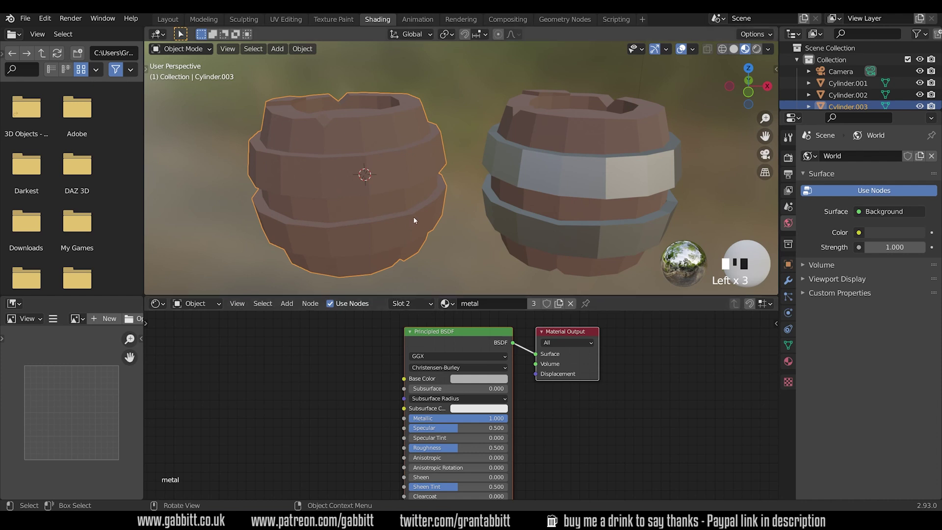
In Edit Mode, select the face loops of both bands on the one-piece barrel and grow the selection to include their rims
key("Tab")
key("ctrl+z")
key("ctrl+z")
key("ctrl+z")
key("ctrl+z")
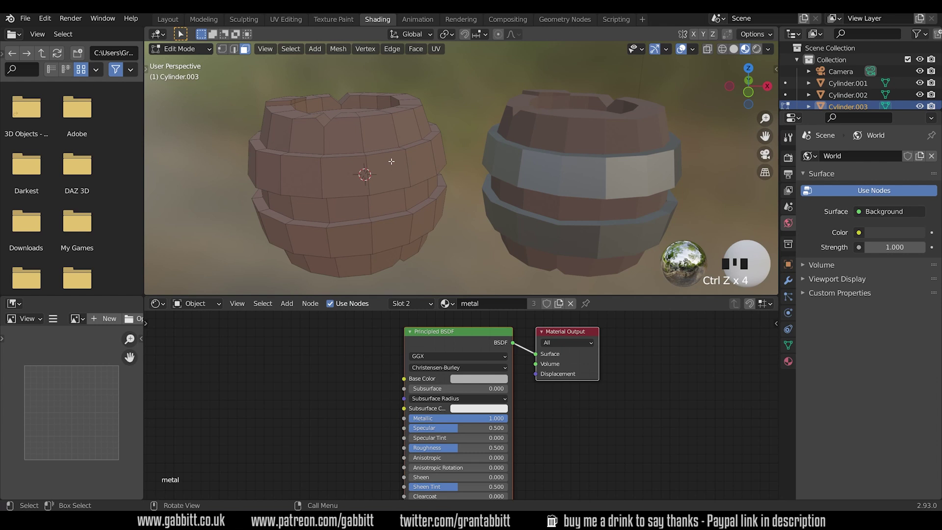
left_click(367, 158, "alt")
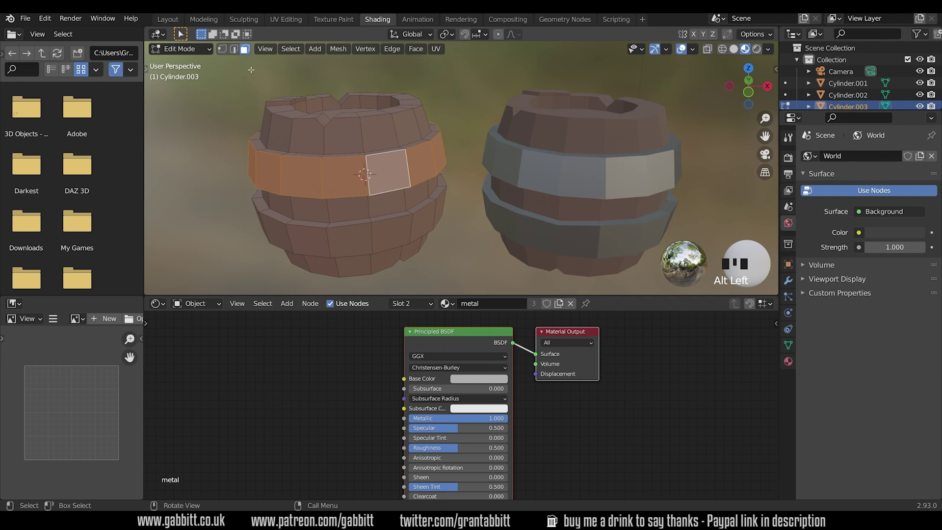
left_click(372, 234, "alt+shift")
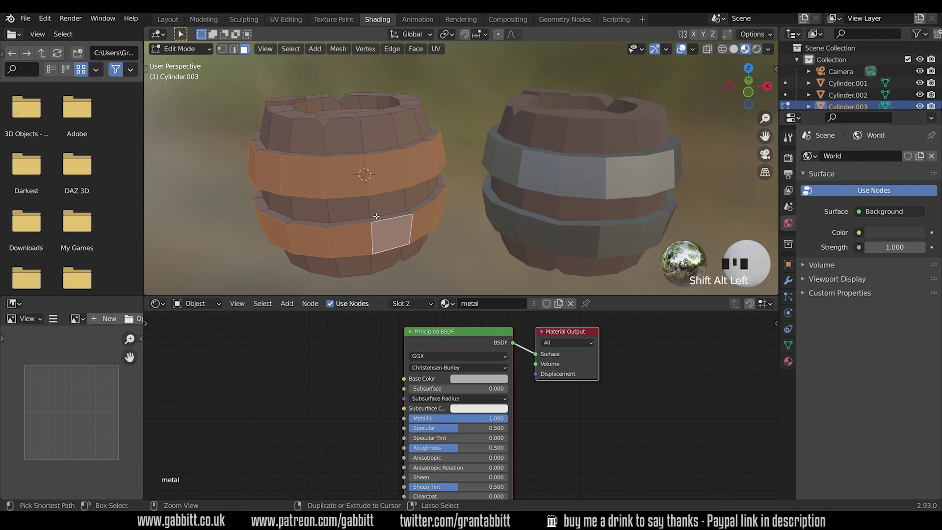
key("ctrl+KP_Add")
middle_click_drag(376, 216, 435, 203)
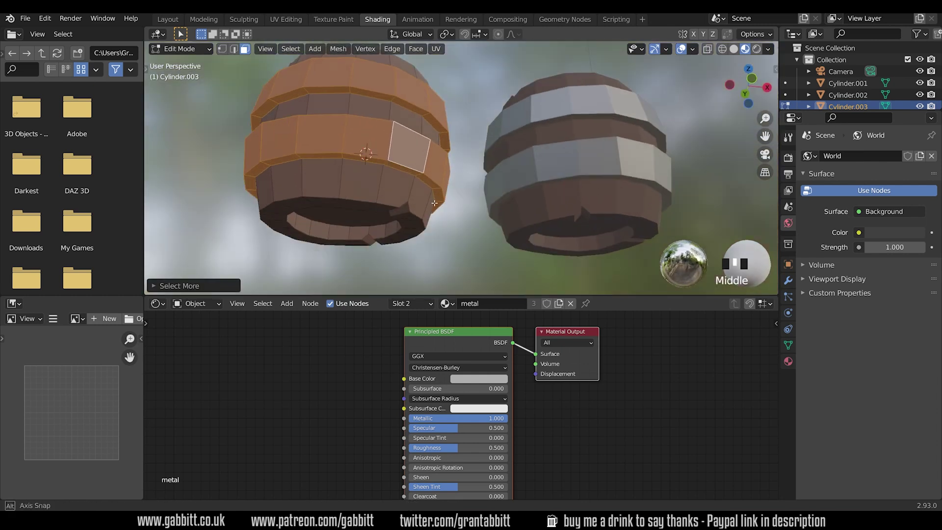
left_click(292, 49)
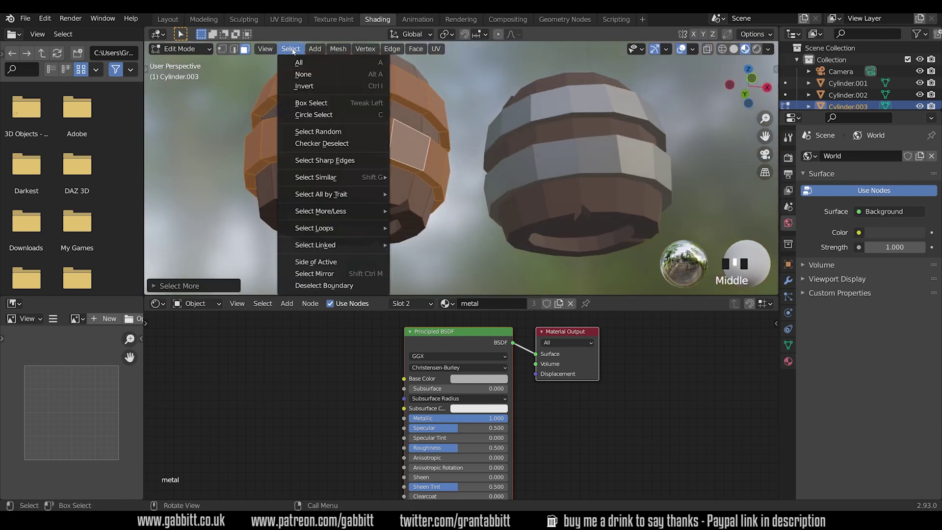
mouse_move(338, 211)
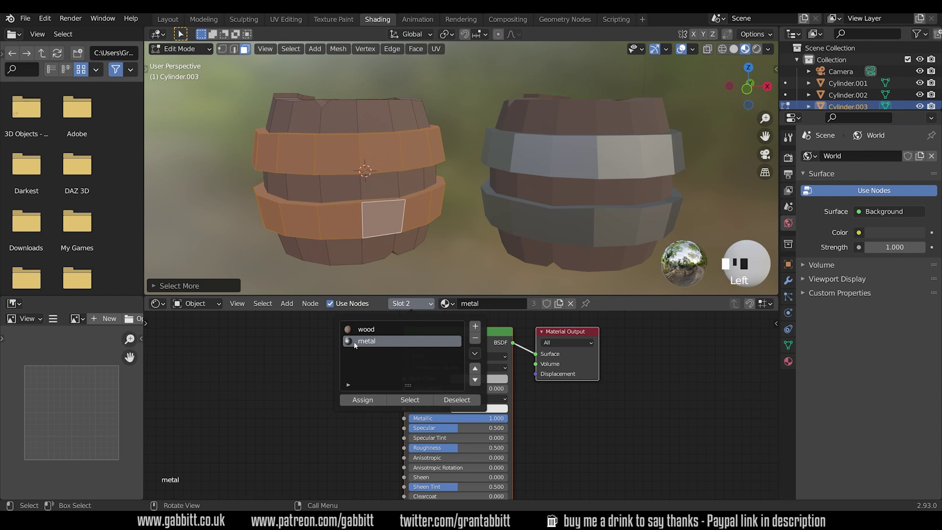
Assign the "metal" material to the selected band faces and leave Edit Mode
left_click(371, 401)
middle_click_drag(407, 206, 376, 184)
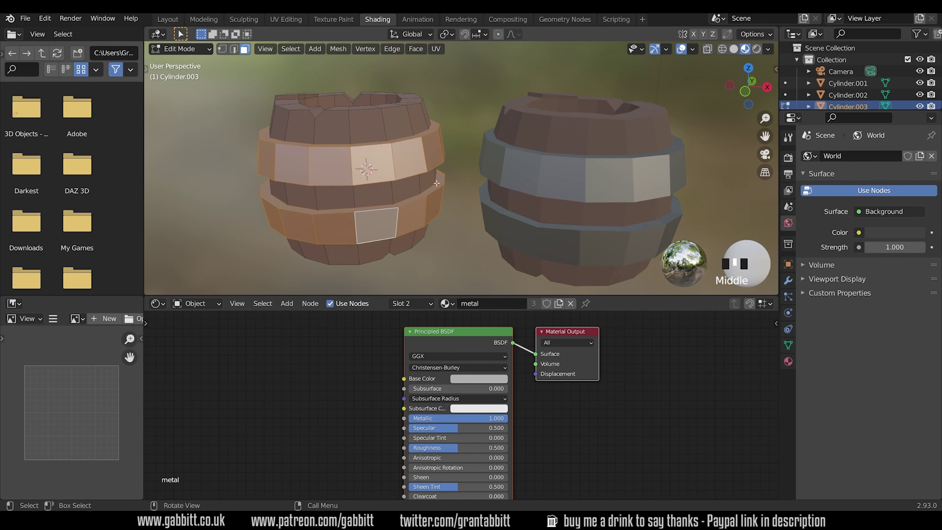
key("Tab")
Add a plane mesh and scale it up into a large floor extending well beyond both barrels
scroll(486, 185, "down", 3)
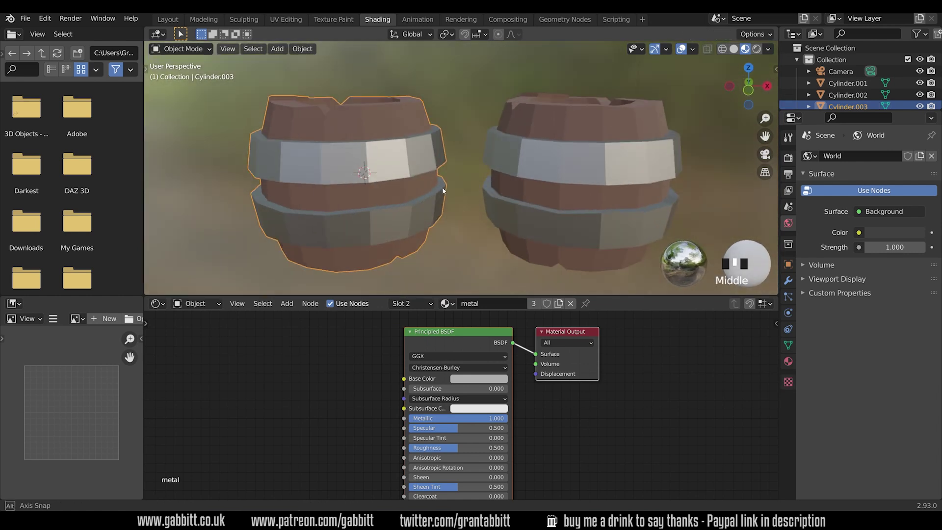
mouse_move(523, 165)
middle_mouse_down()
mouse_move(509, 182)
mouse_move(518, 180)
middle_mouse_up()
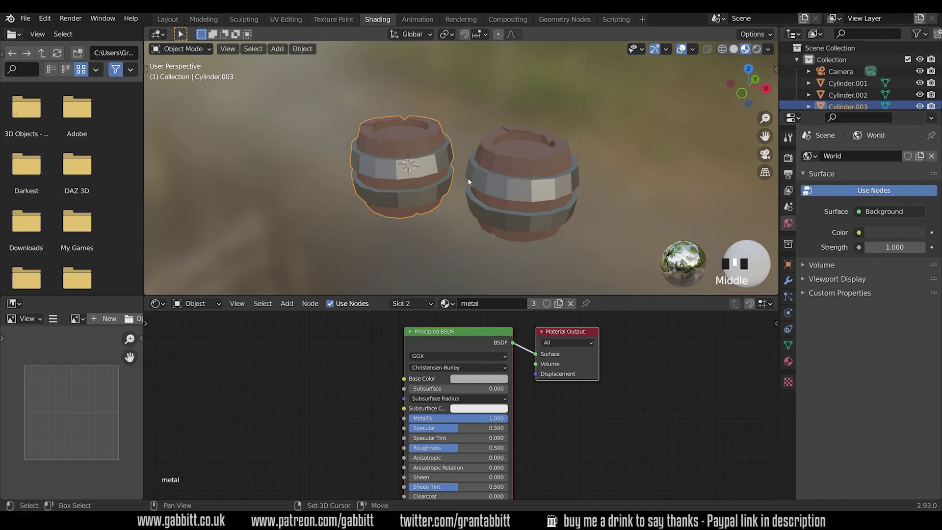
key("shift+a")
mouse_move(469, 179)
left_click(511, 178)
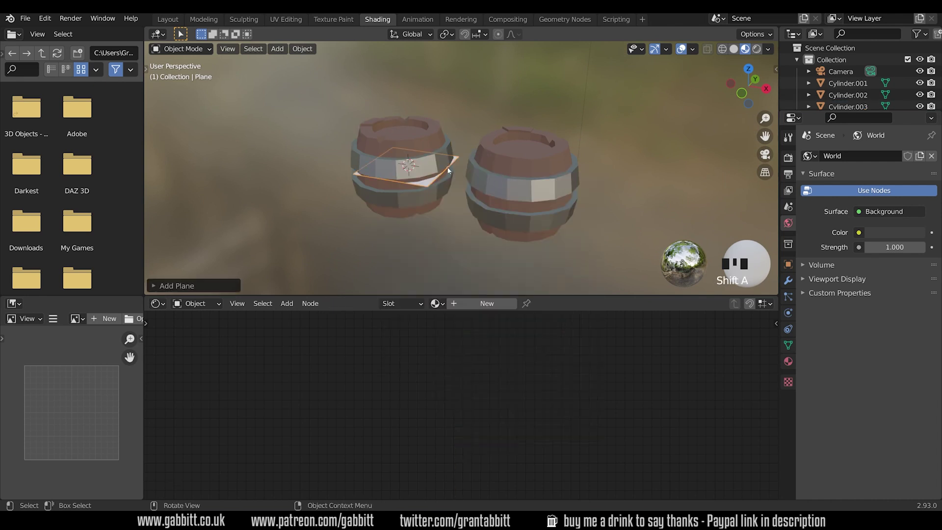
key("s")
left_click(713, 155)
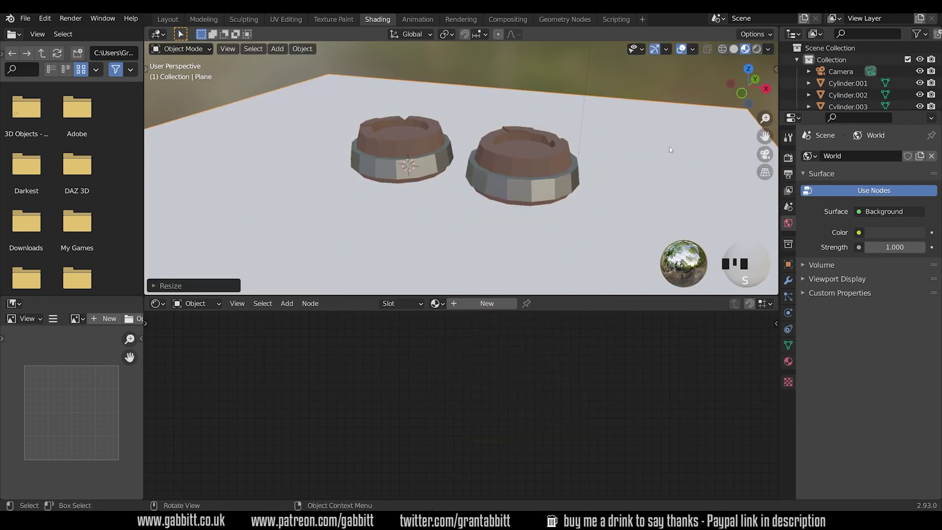
In front view, move the floor plane down about 1.05 m to the underside of the barrels
key("KP_1")
key("g")
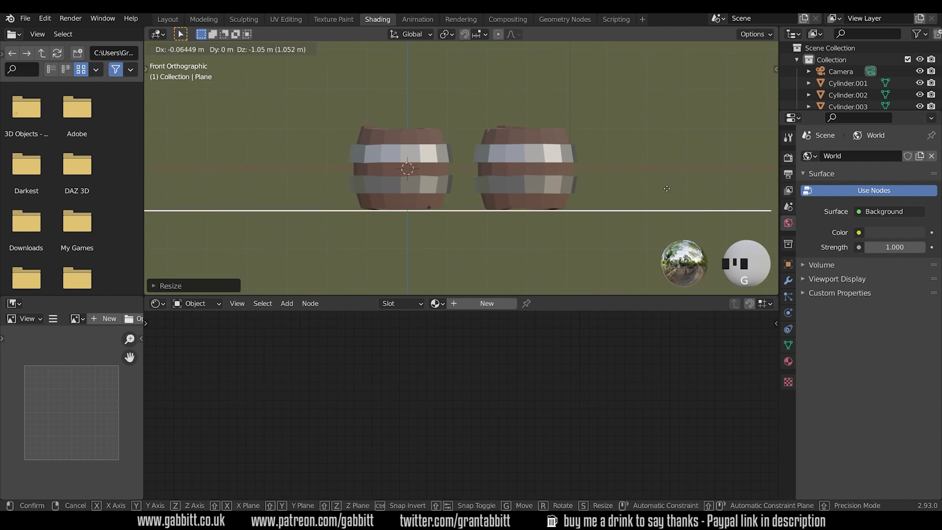
left_click(667, 188)
middle_click_drag(667, 188, 648, 226)
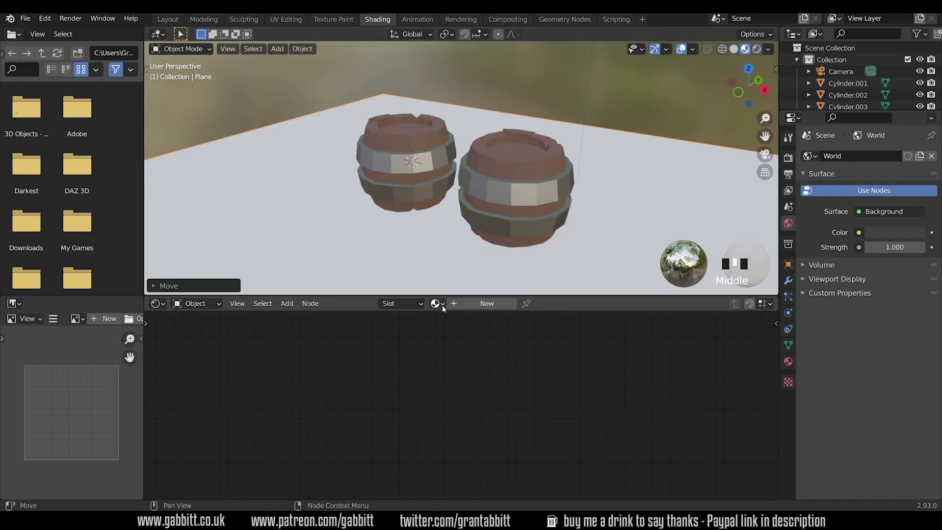
Give the floor plane a new material named "florr" with a dark brown Base Color
left_click(486, 304)
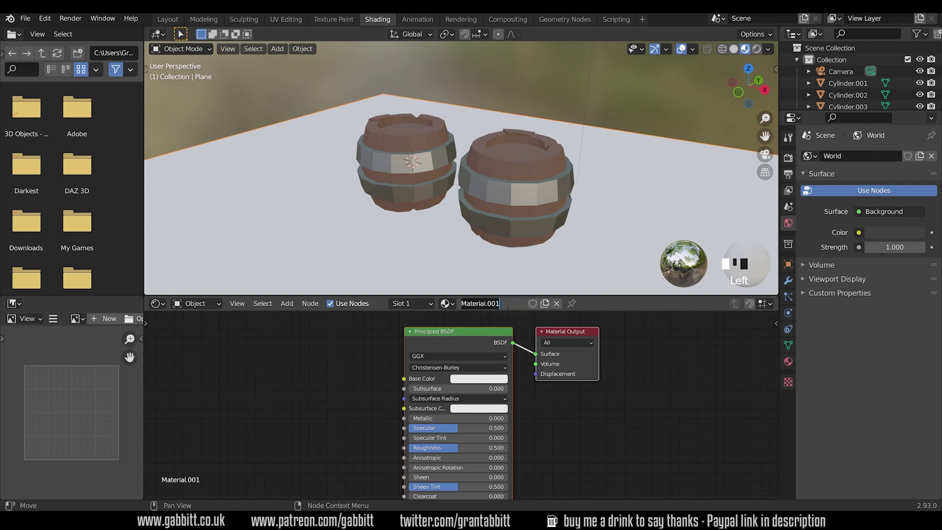
left_click(479, 379)
left_click_drag(528, 251, 534, 293)
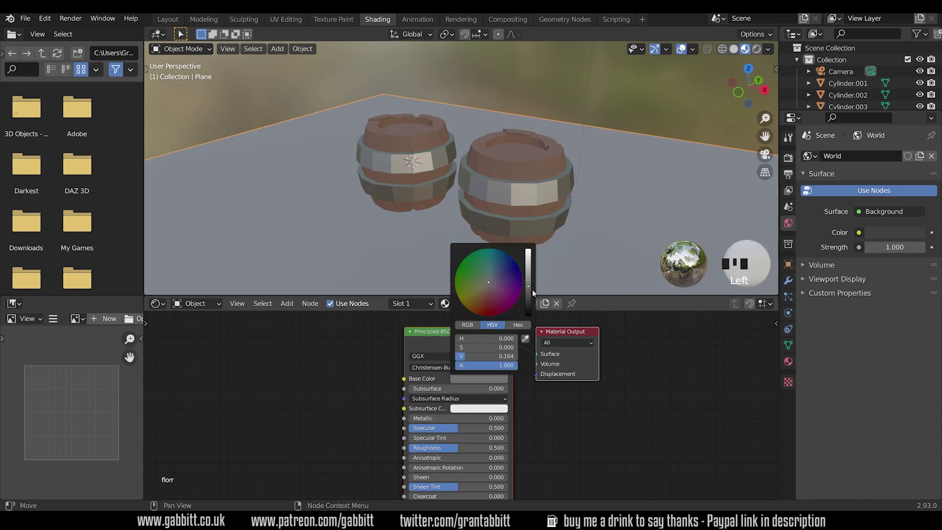
left_click(486, 298)
left_click(530, 295)
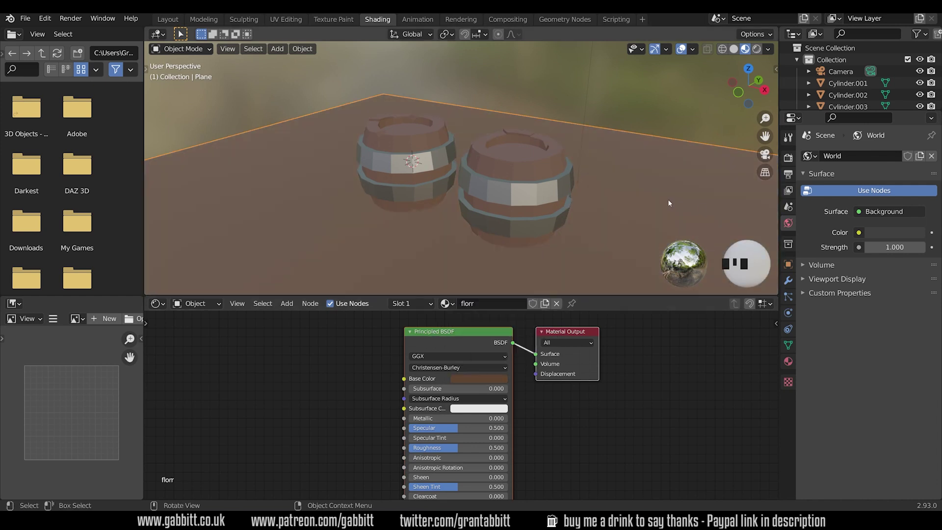
Enable Ambient Occlusion and Screen Space Reflections in the Eevee render settings and check the barrels from several angles
middle_click_drag(658, 204, 552, 211)
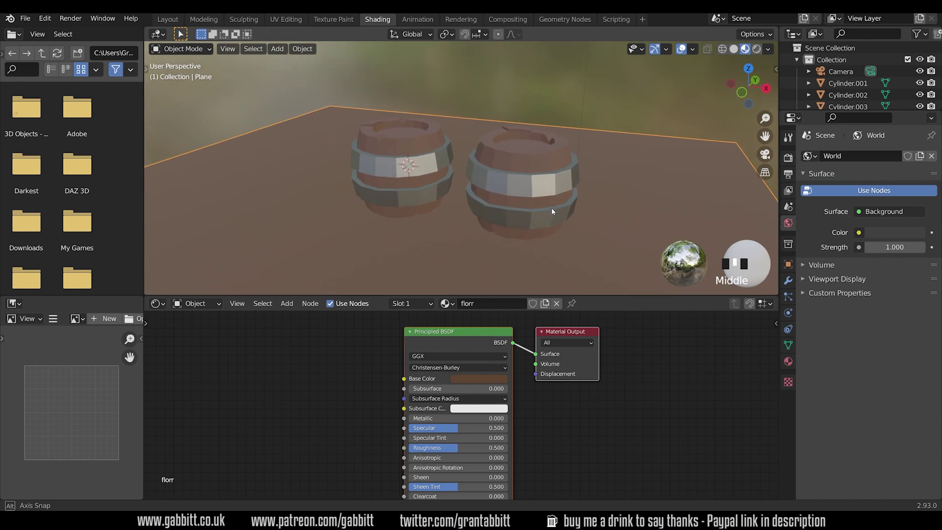
left_click(789, 158)
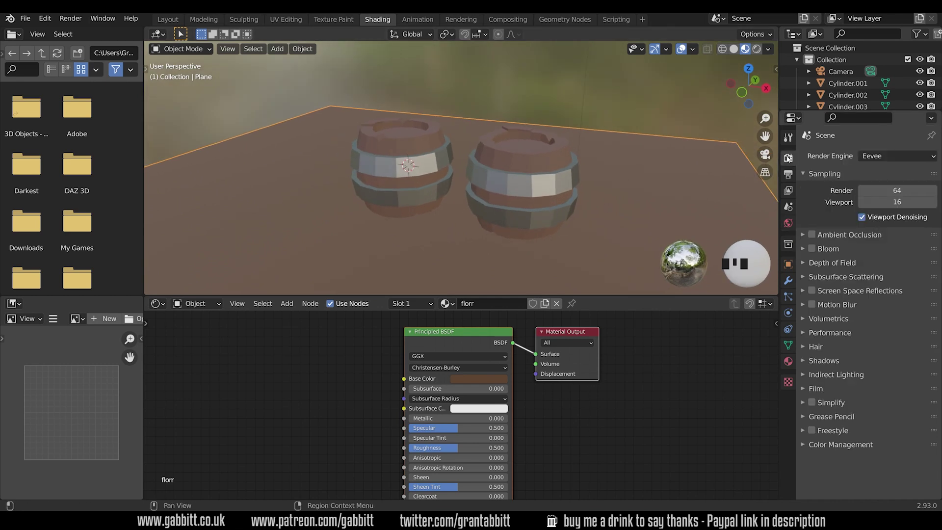
mouse_move(617, 199)
middle_mouse_down()
mouse_move(570, 213)
mouse_move(574, 196)
mouse_move(603, 205)
middle_mouse_up()
left_click(813, 291)
middle_click_drag(518, 224, 513, 205)
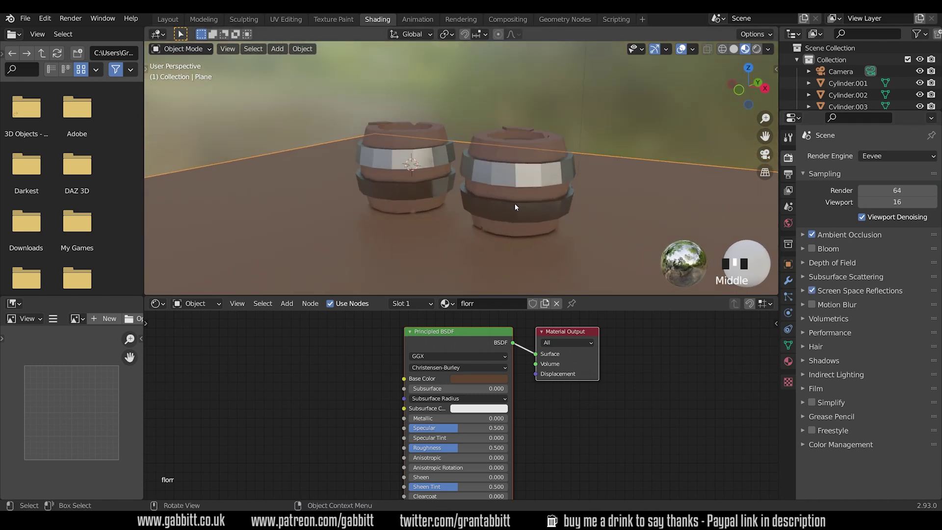
middle_click_drag(458, 178, 413, 190)
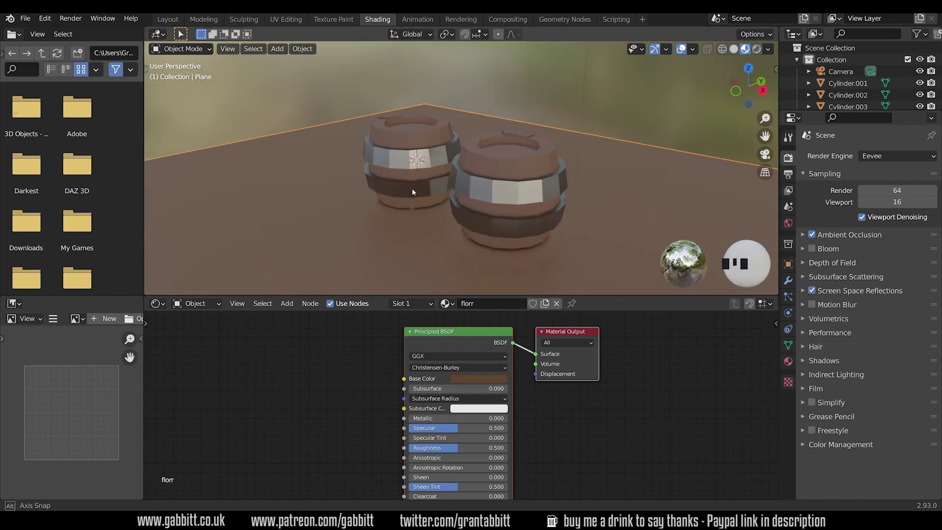